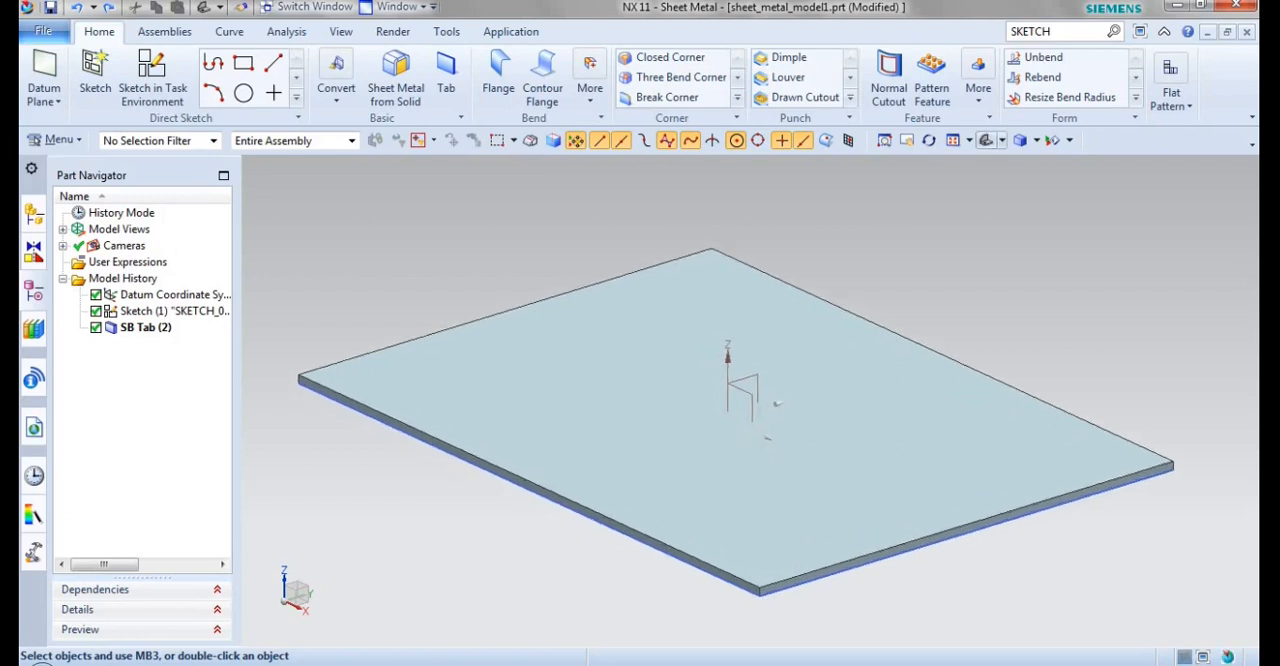
Step: Create a sketch in the task environment on the top face of the sheet metal plate
scroll(759, 372, "down", 3)
scroll(903, 294, "up", 1)
scroll(903, 294, "up", 1)
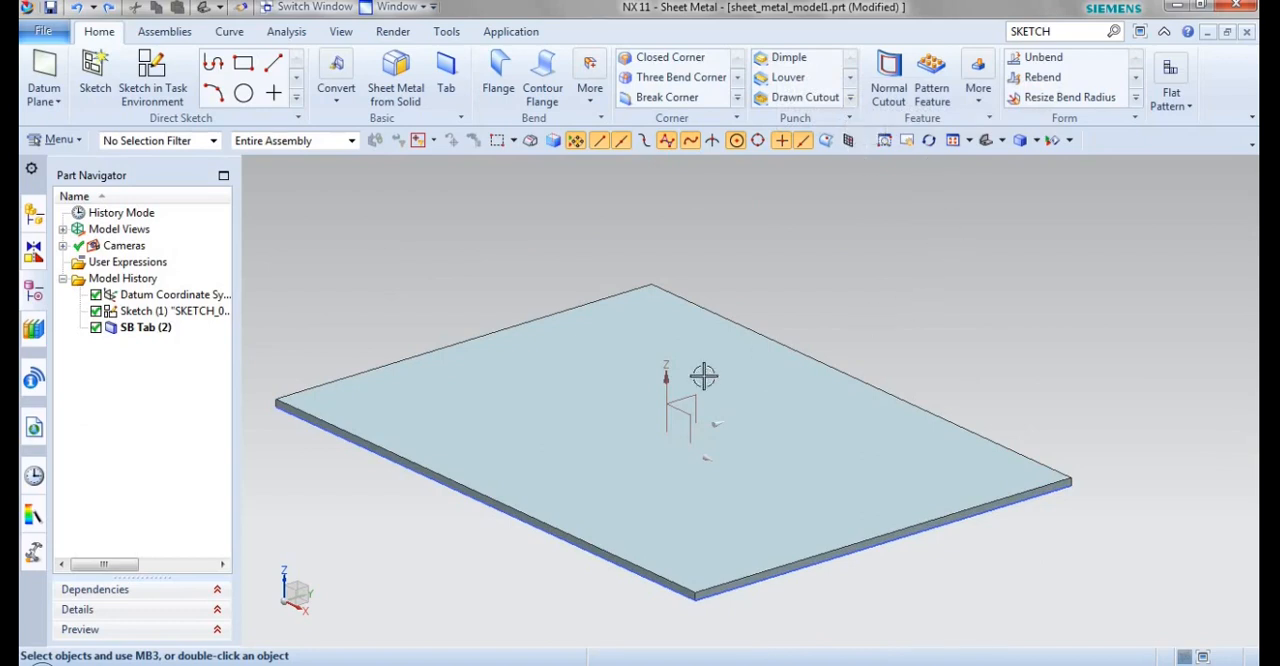
left_click(150, 66)
left_click(546, 397)
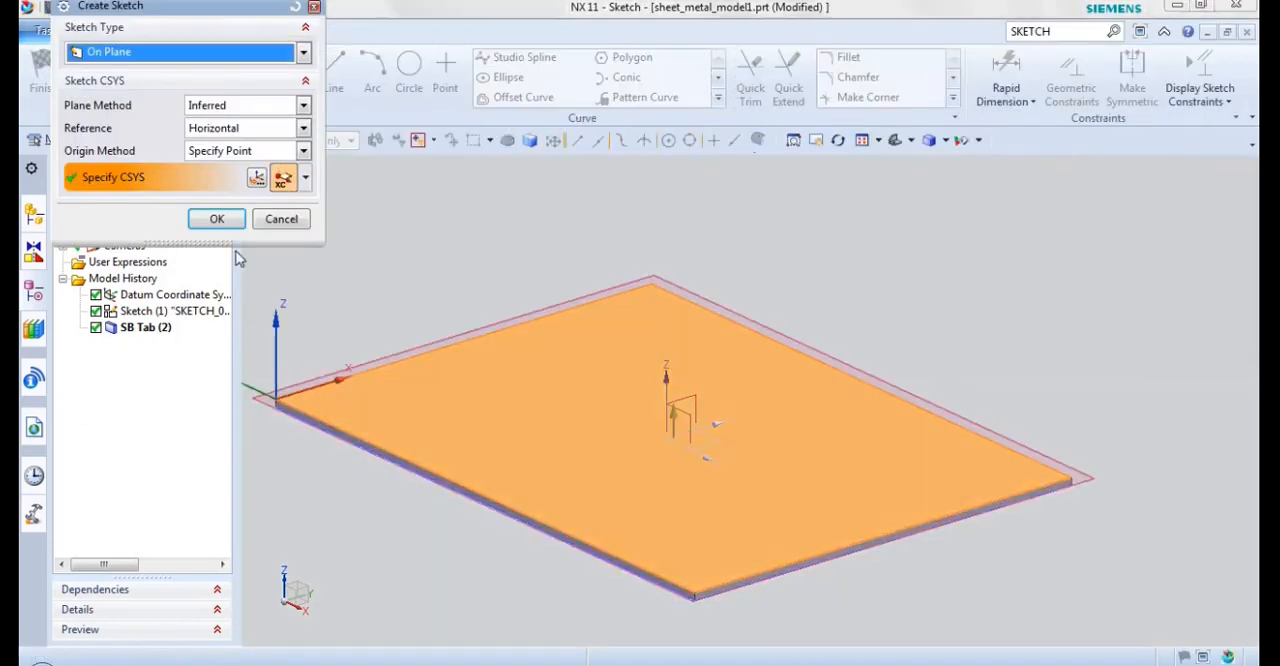
left_click(217, 219)
Step: Sketch a rectangle around the centre of the plate's top face and finish the sketch
left_click(285, 77)
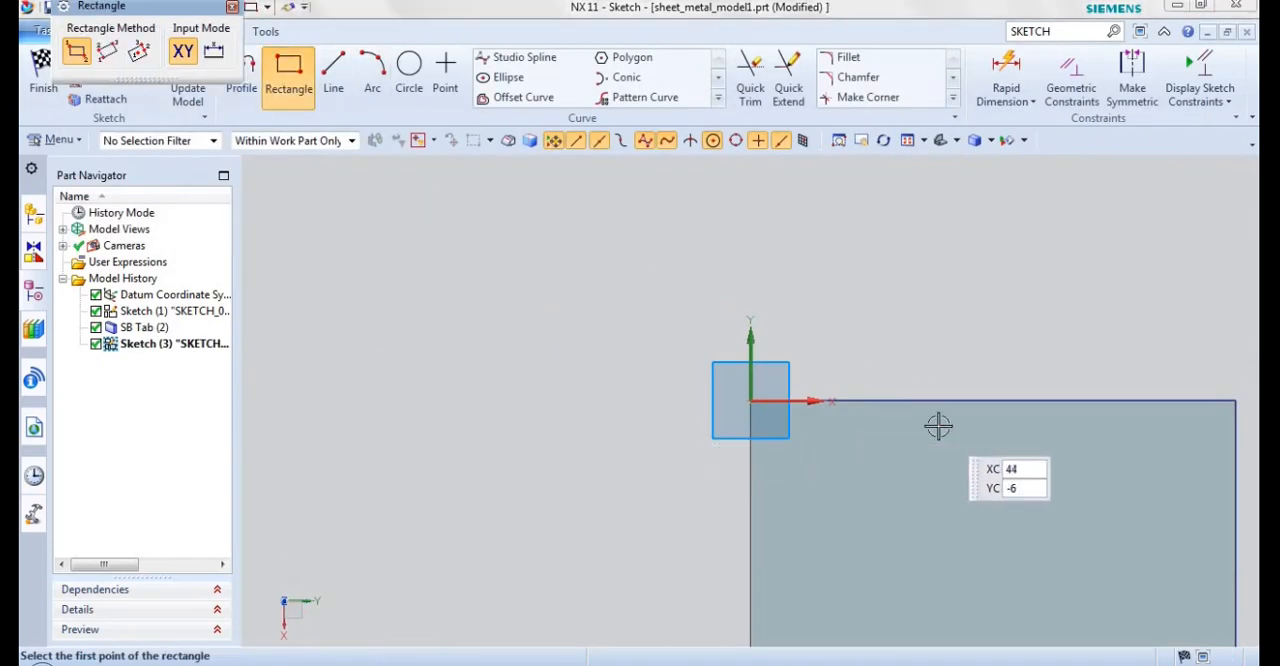
mouse_move(948, 428)
middle_mouse_down("shift")
mouse_move(931, 348)
mouse_move(871, 242)
mouse_move(768, 193)
middle_mouse_up("shift")
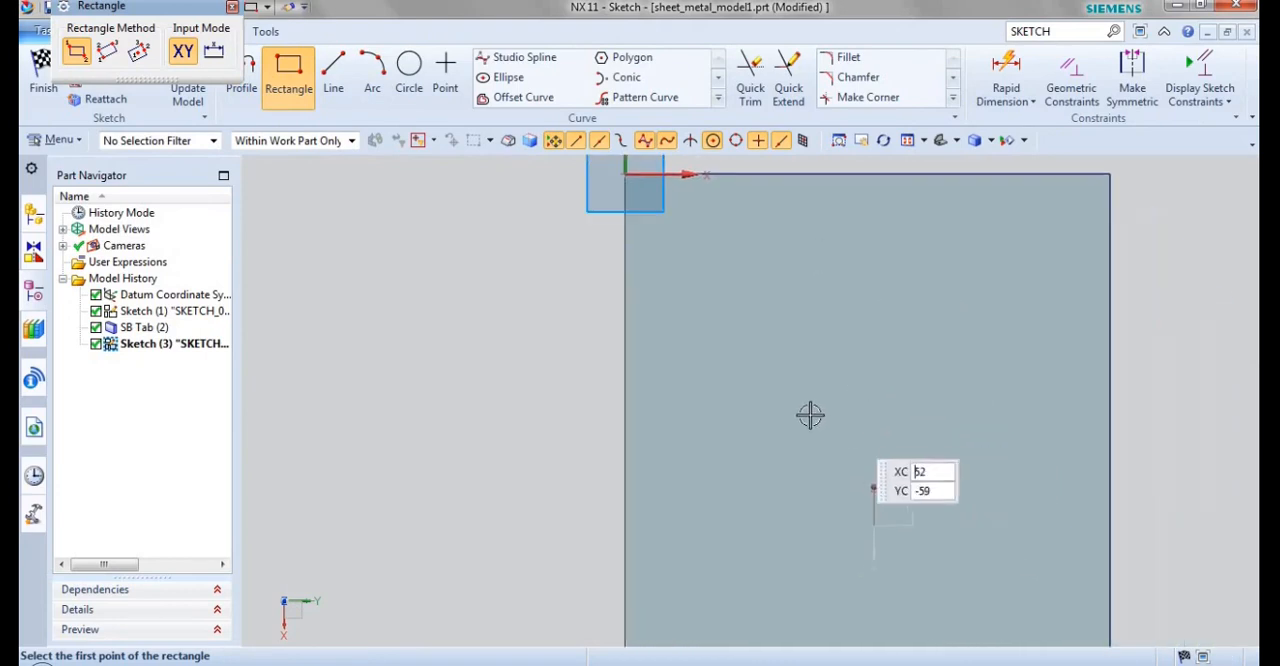
left_click(809, 415)
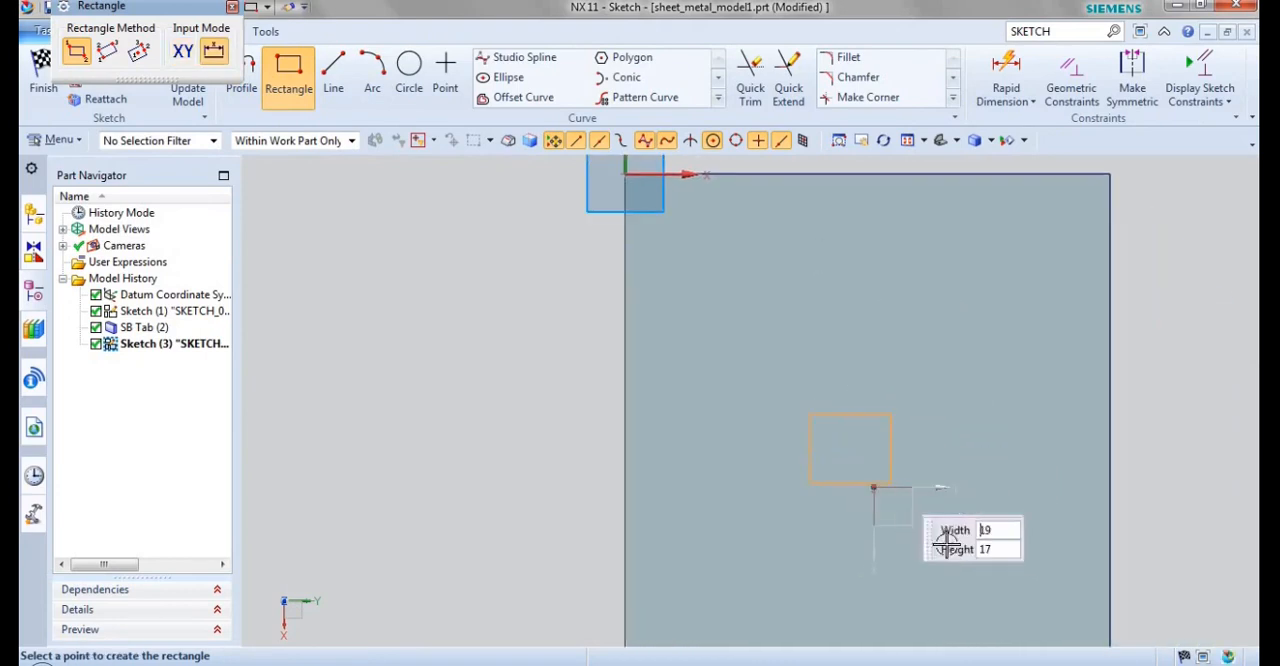
left_click(46, 84)
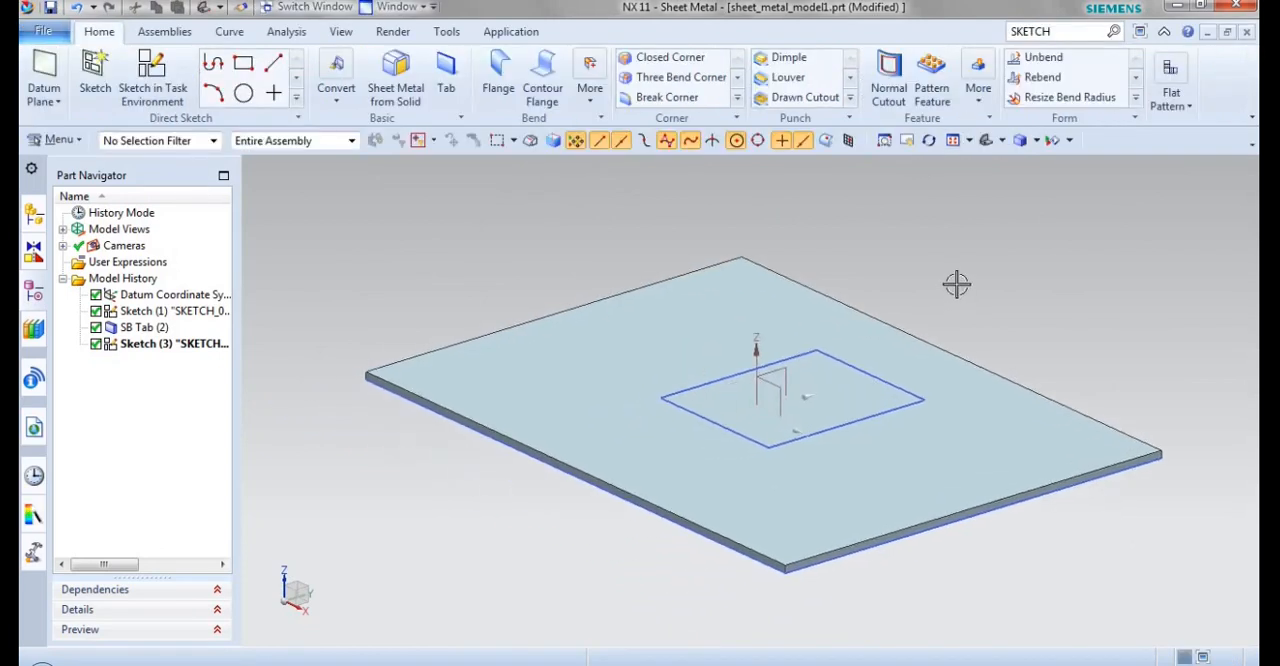
Step: Set up a dimple from the sketched rectangle, directed down through the plate with a depth of 20 mm
left_click(789, 58)
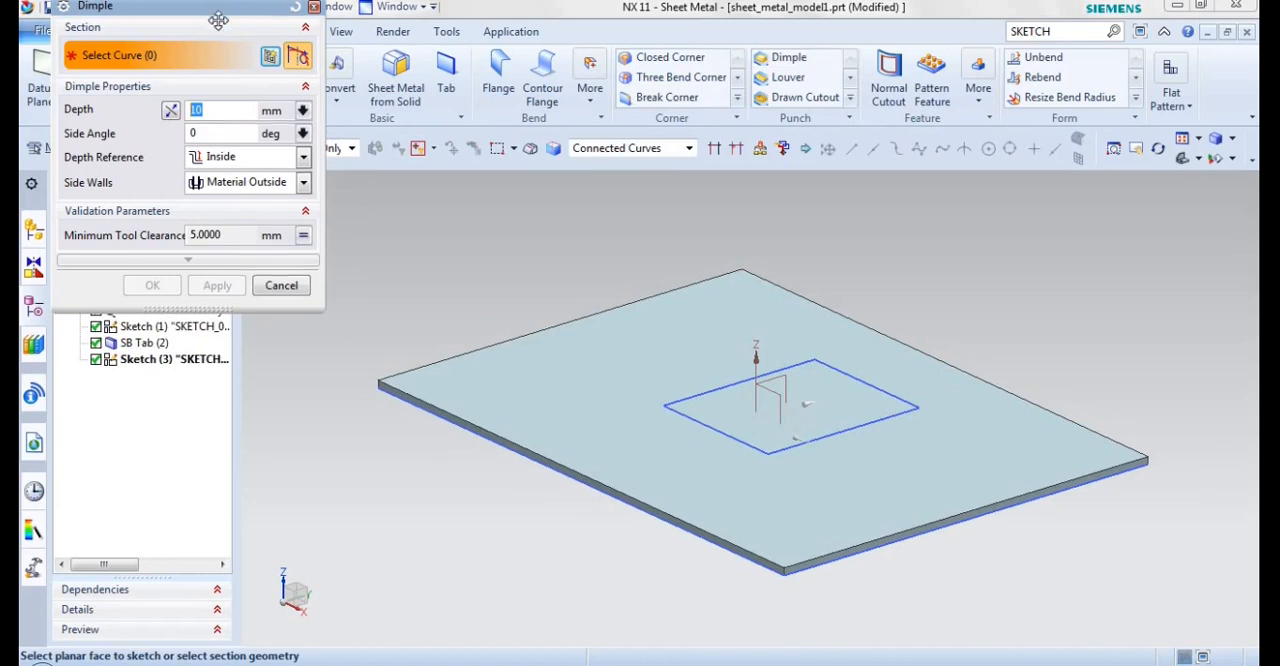
left_click_drag(218, 20, 248, 63)
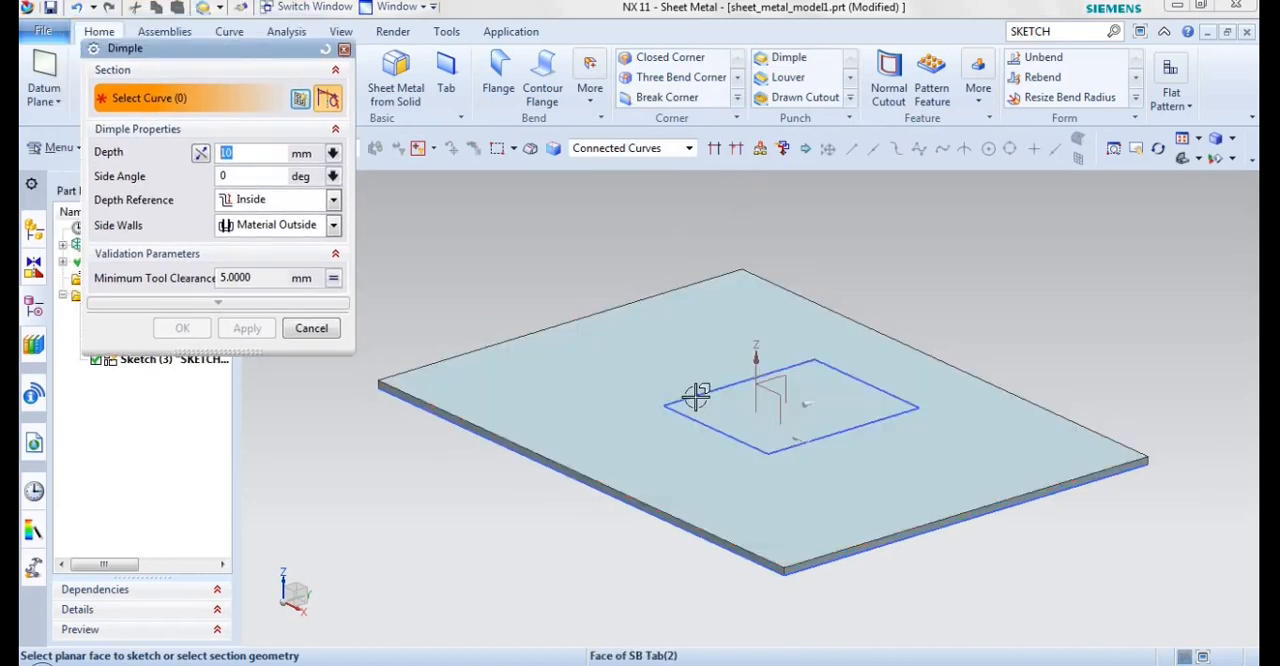
left_click(696, 396)
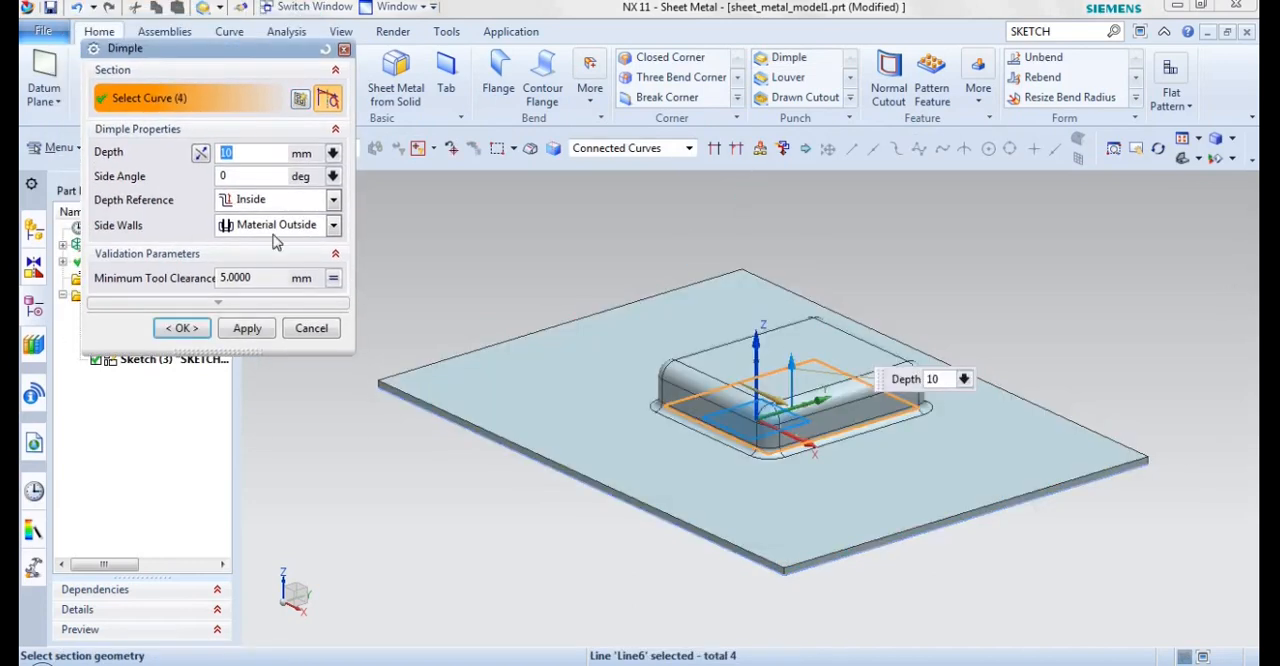
left_click(200, 155)
left_click(200, 155)
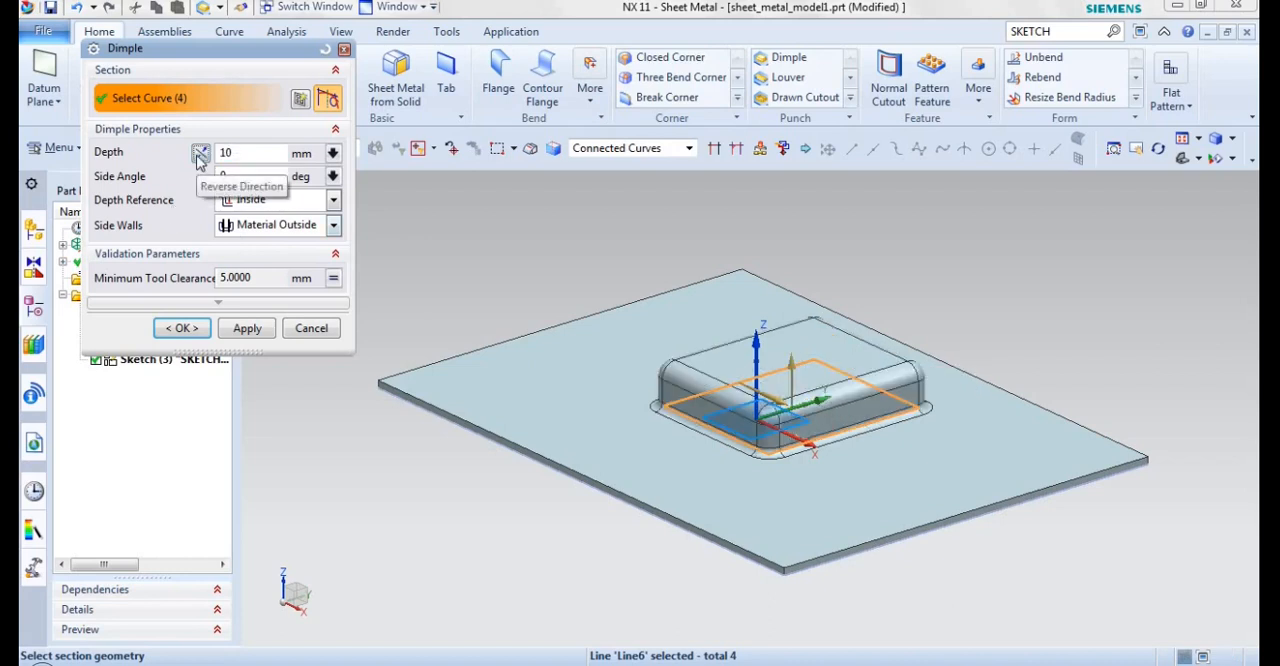
left_click(200, 155)
left_click(262, 155)
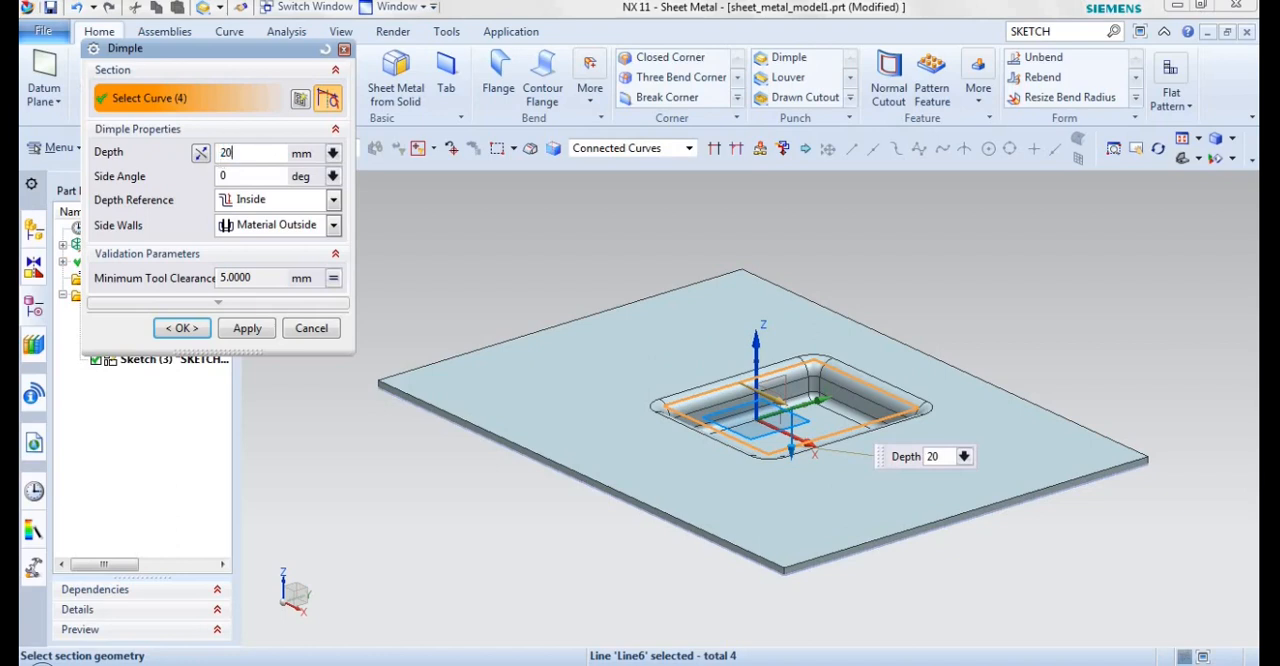
Step: Show the computed dimple result and inspect the recess from another angle
left_click(212, 305)
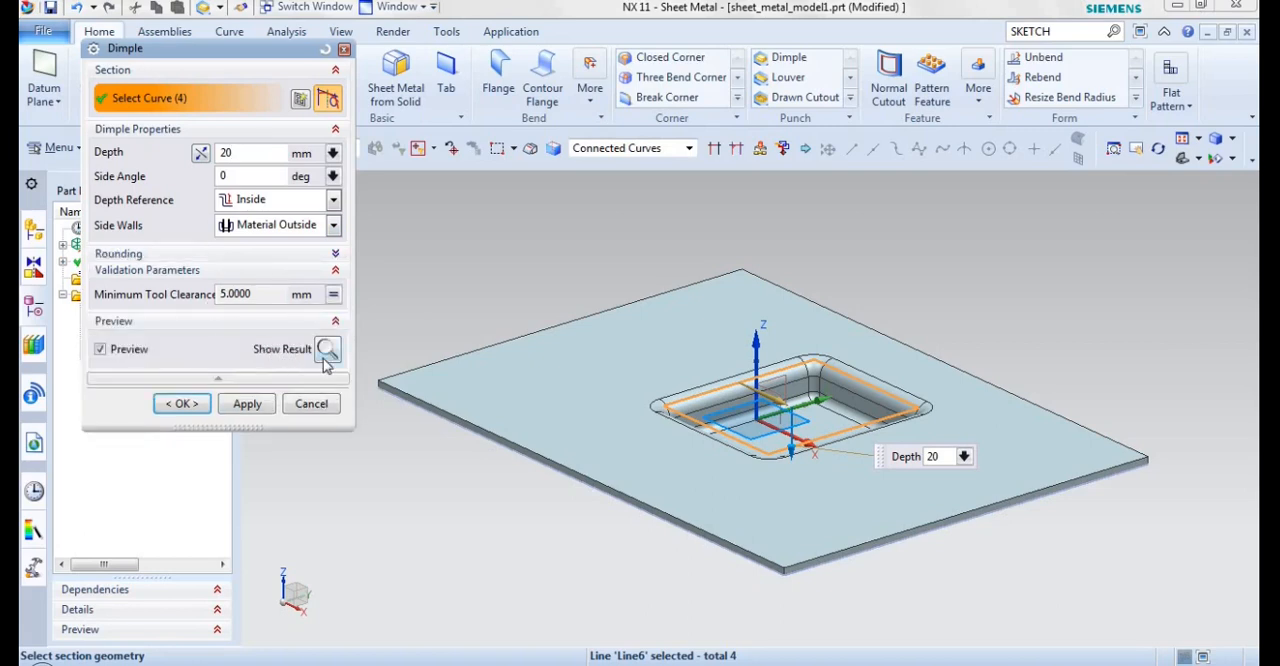
left_click(327, 350)
middle_click_drag(743, 314, 681, 313)
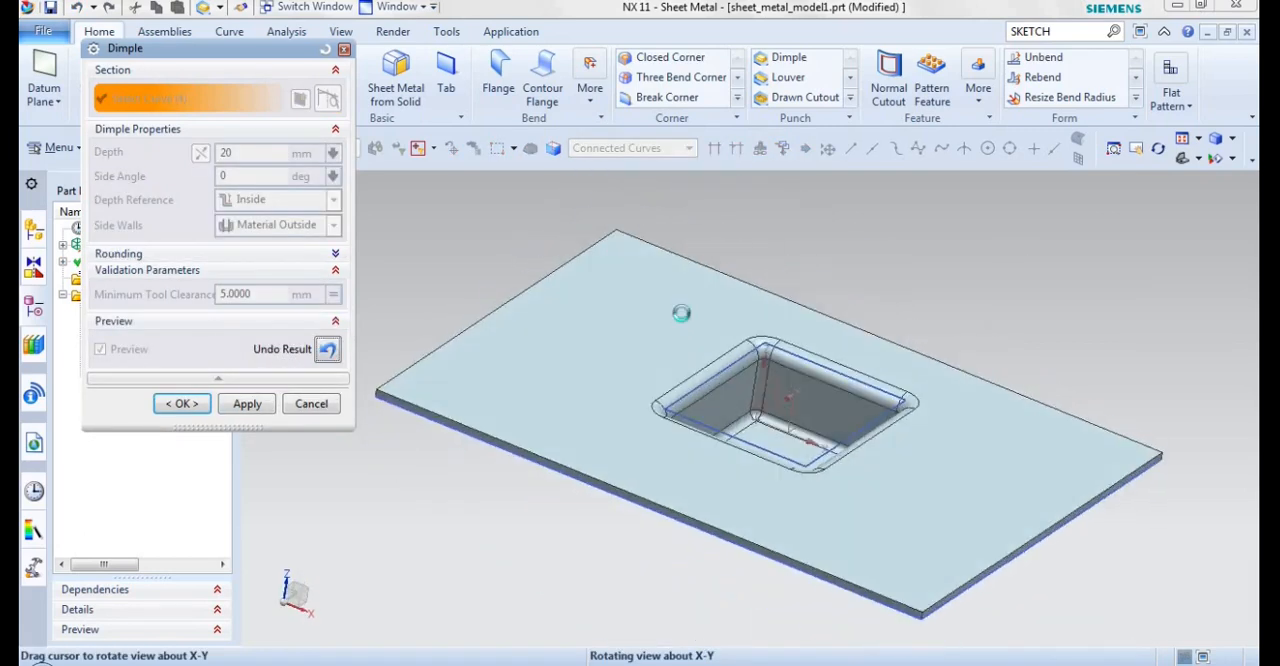
scroll(681, 313, "up", 1)
left_click(1157, 150)
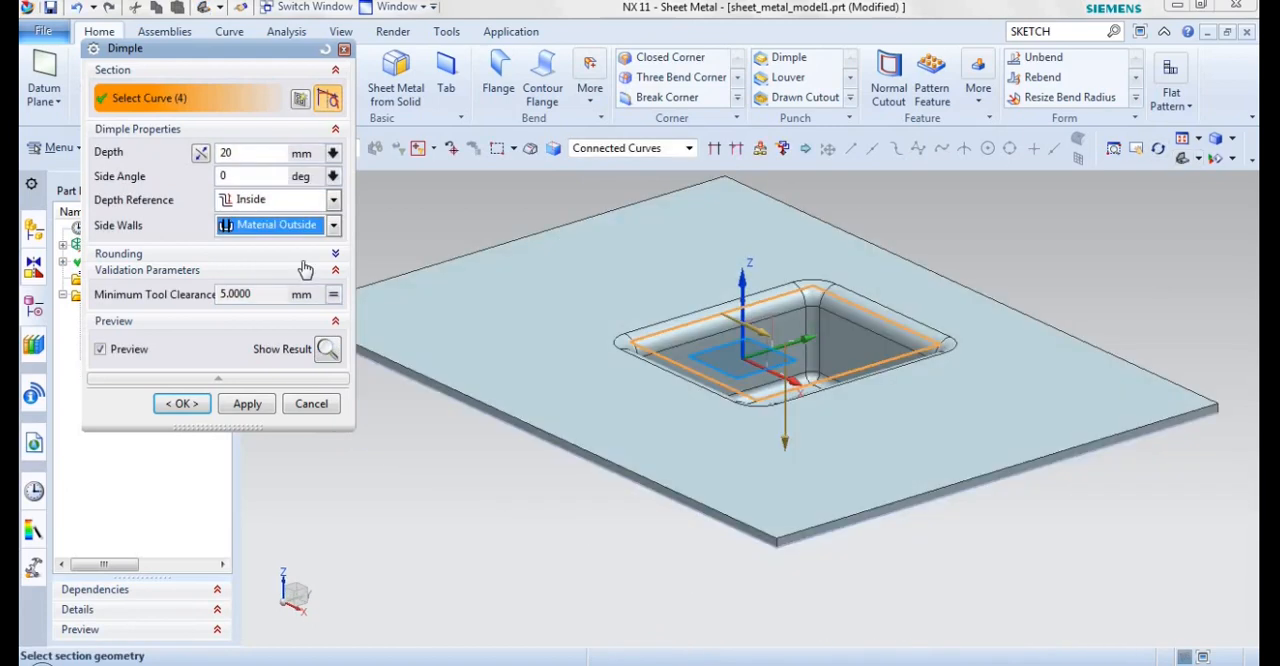
Step: Set the dimple's punch radius, die radius and corner radius to 5 mm each and create the dimple
left_click(335, 256)
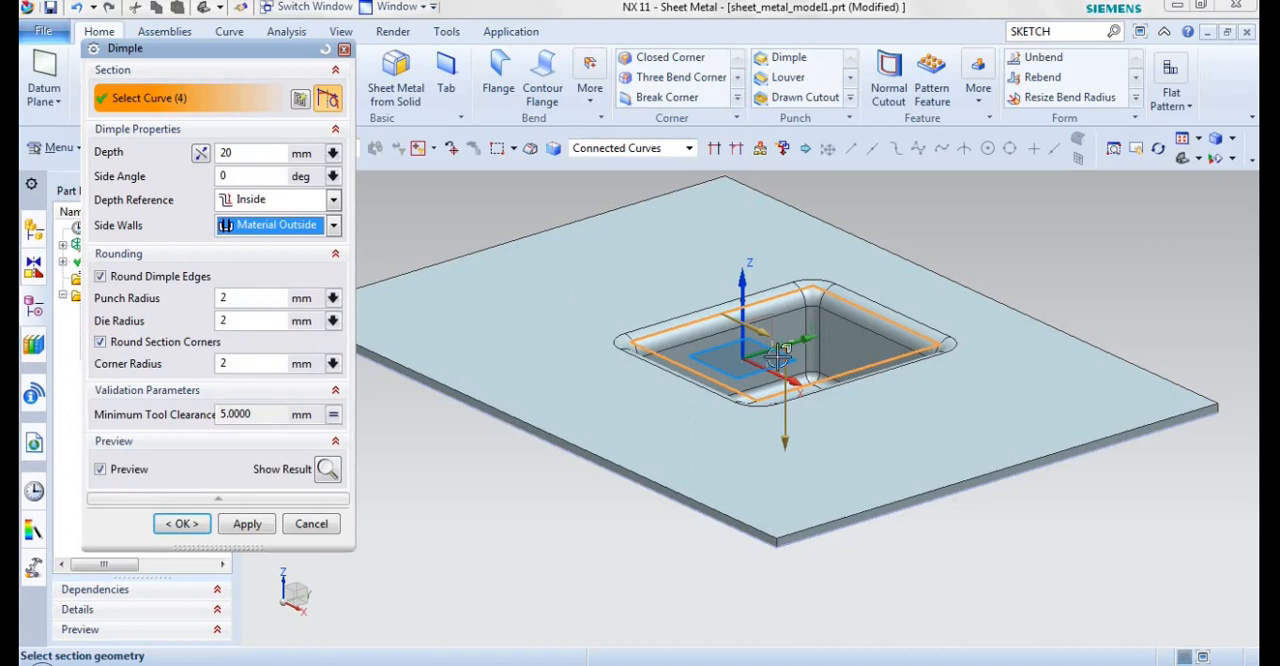
left_click(237, 302)
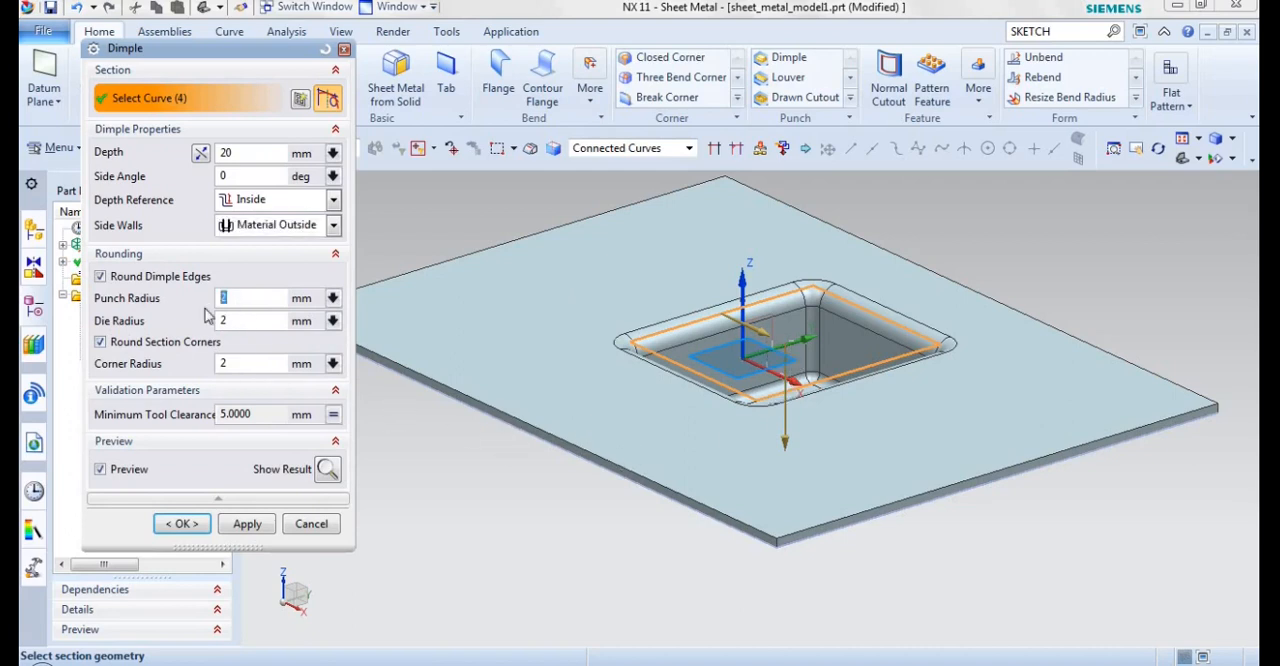
left_click(222, 321)
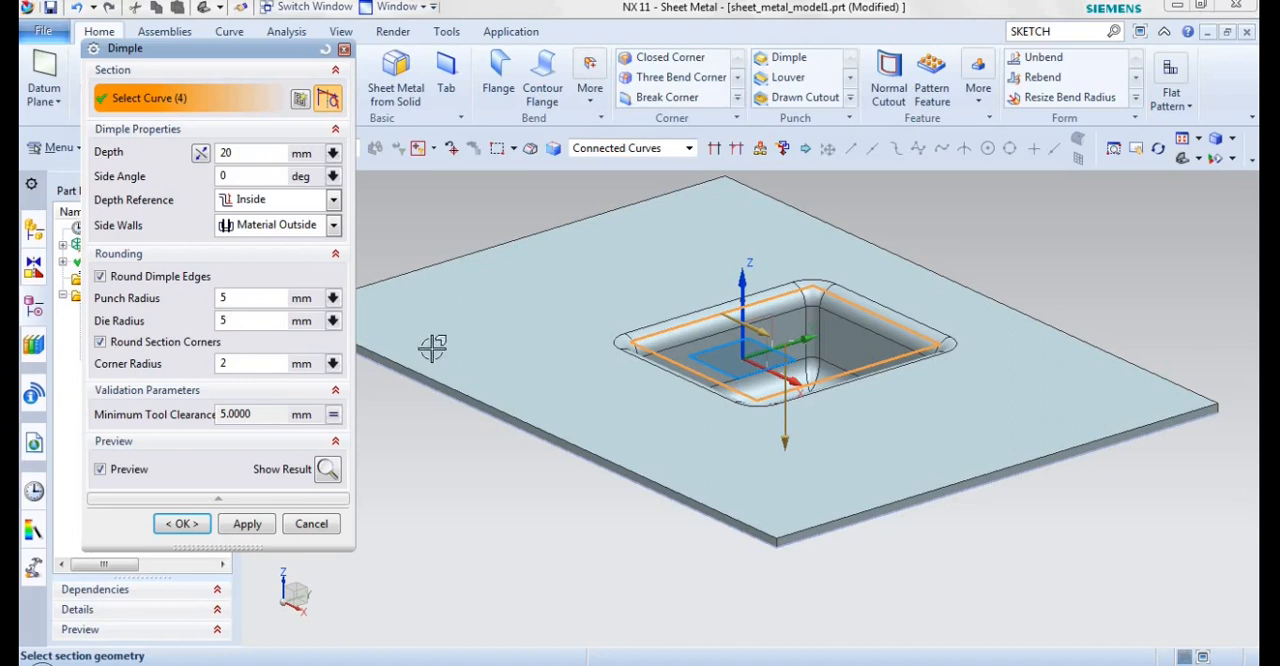
key("Return")
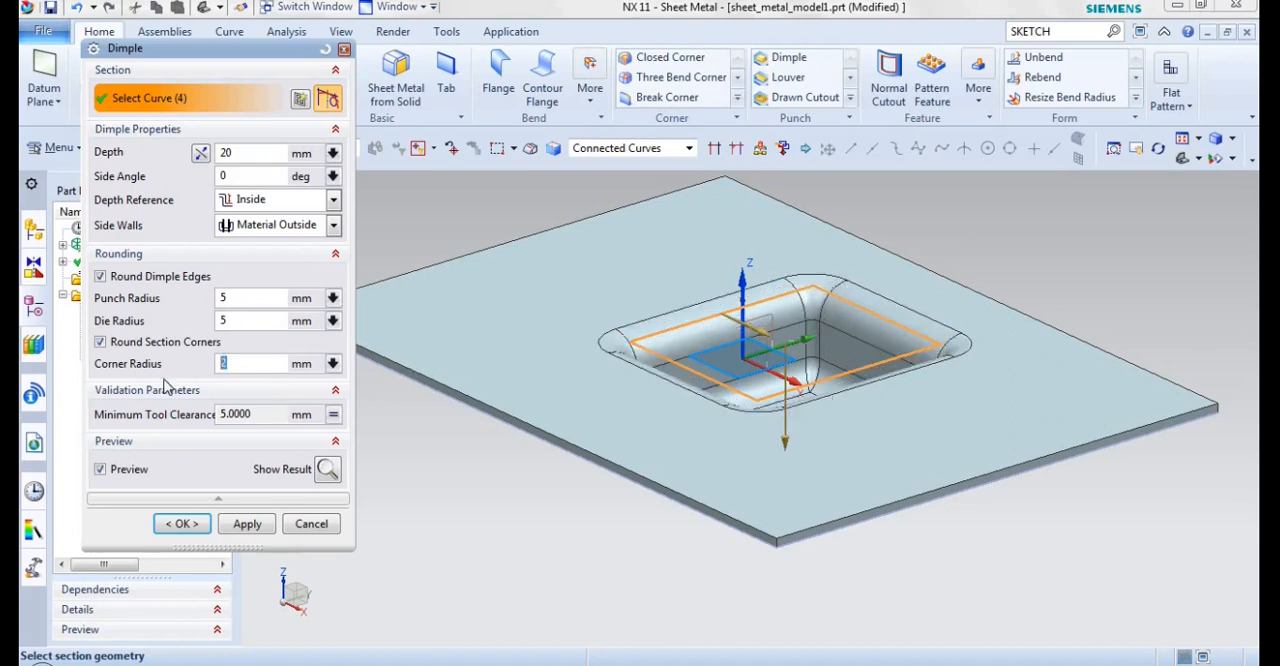
type("5")
middle_click(866, 394)
Step: Set up a louver along the back edge of the sketched rectangle with a depth of 8 mm
middle_click_drag(500, 210, 512, 270)
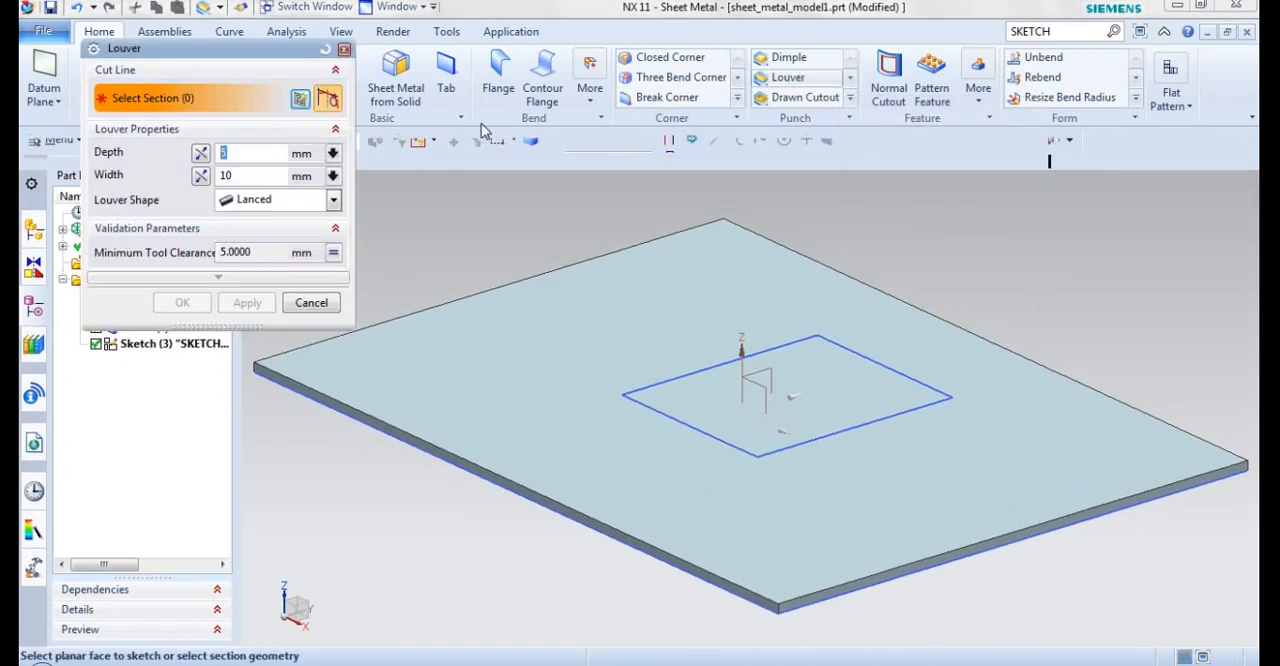
left_click(786, 77)
left_click_drag(178, 62, 169, 77)
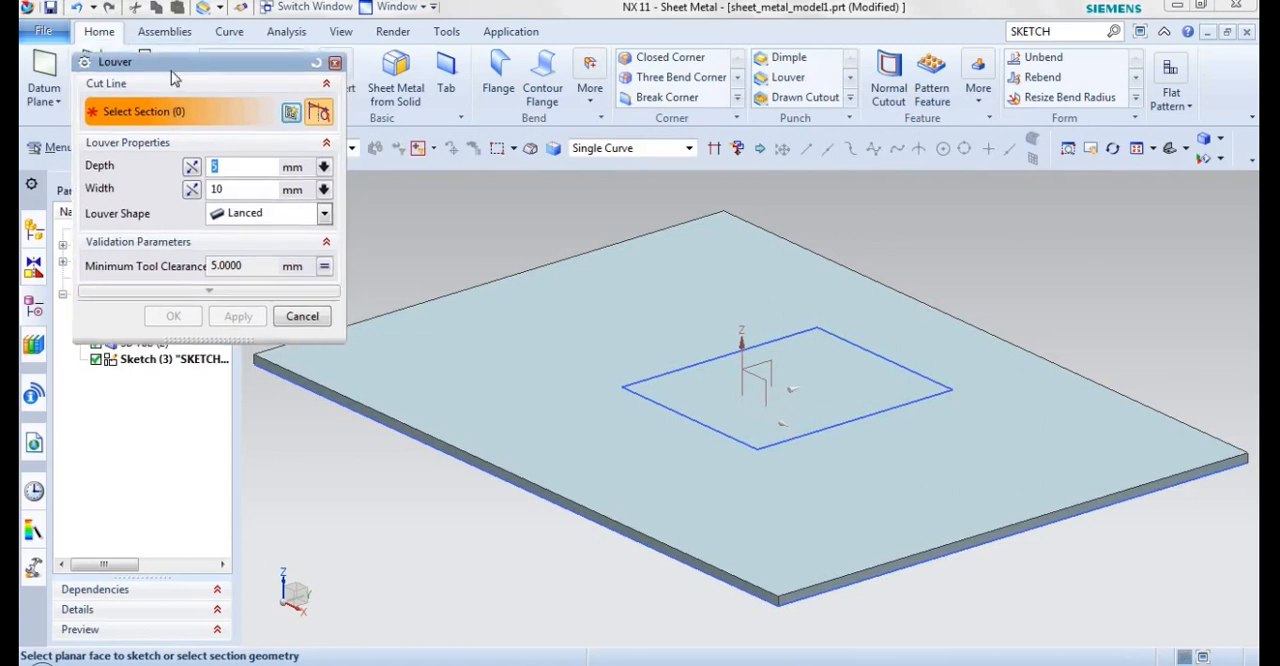
scroll(806, 301, "up", 3)
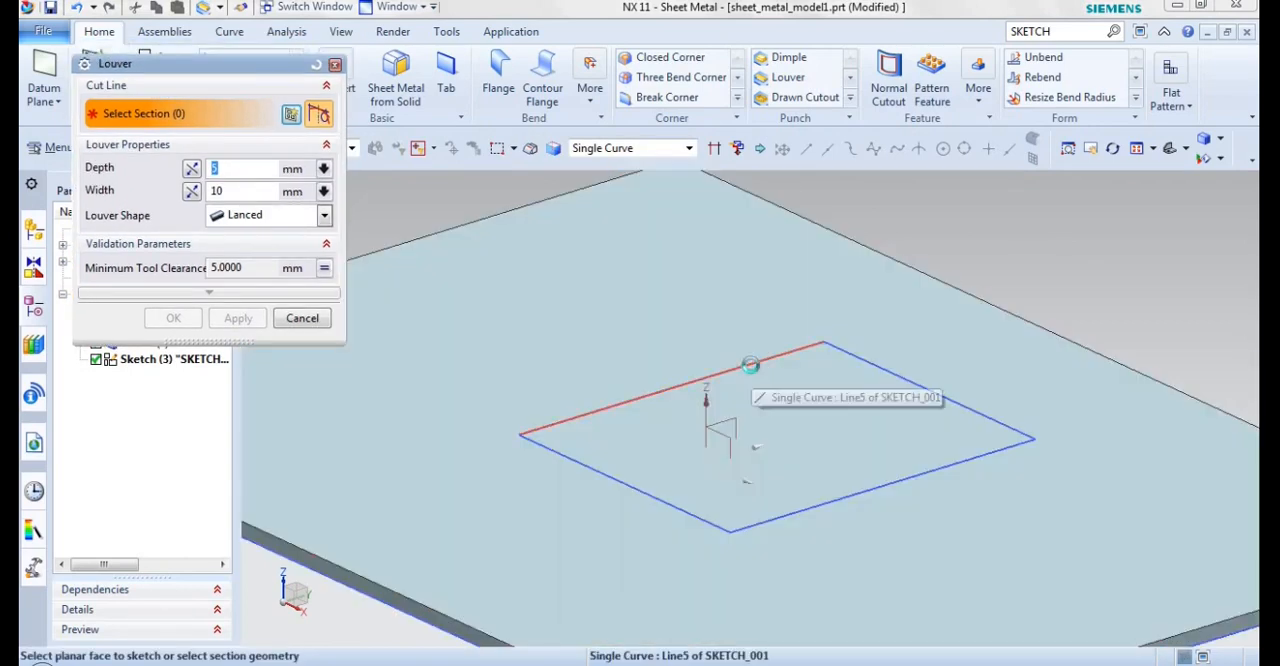
left_click(751, 364)
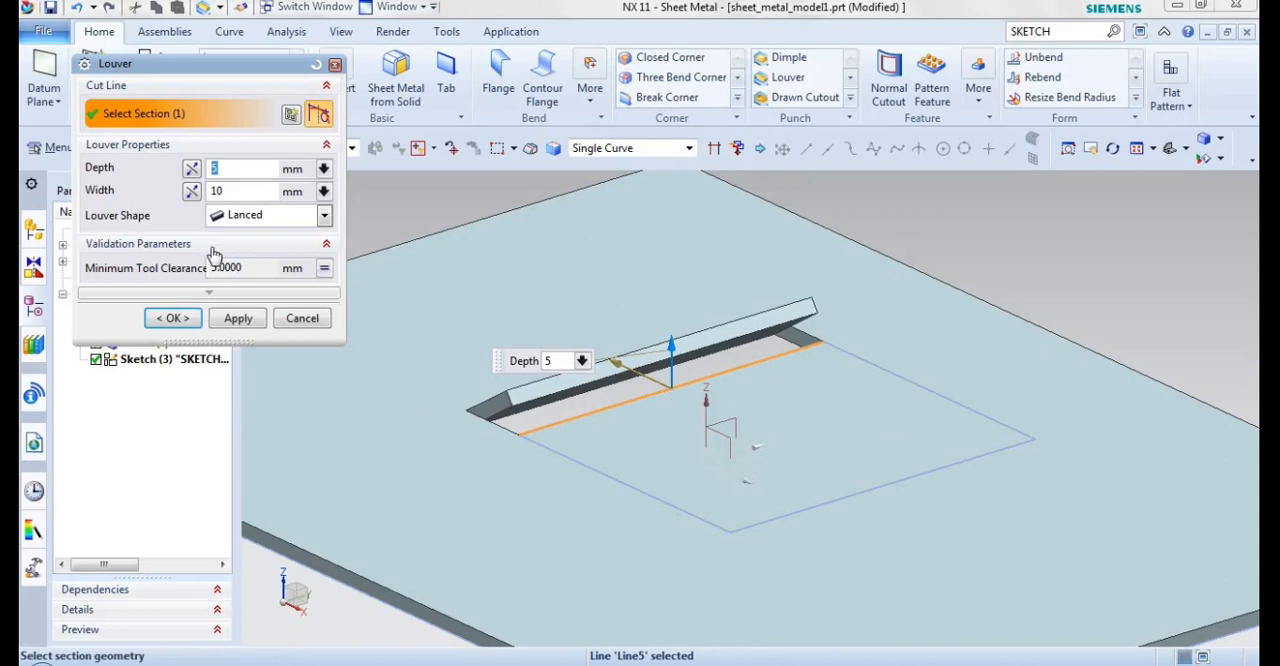
key("BackSpace")
type("10")
key("Return")
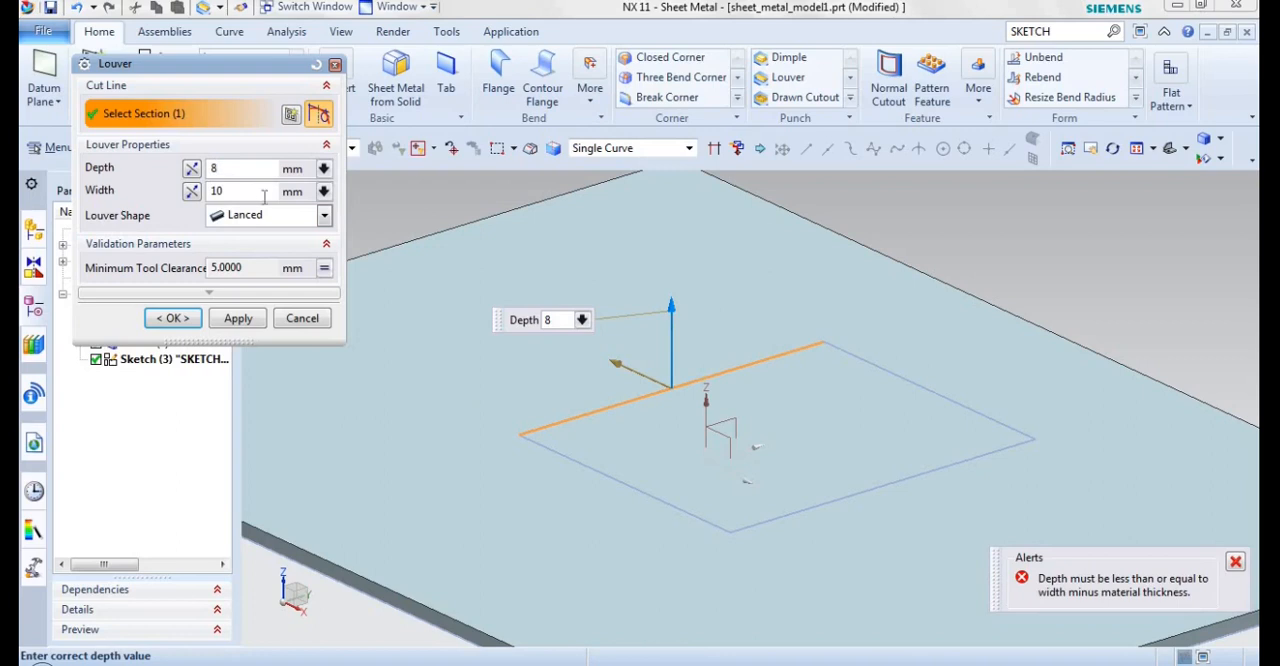
key("Tab")
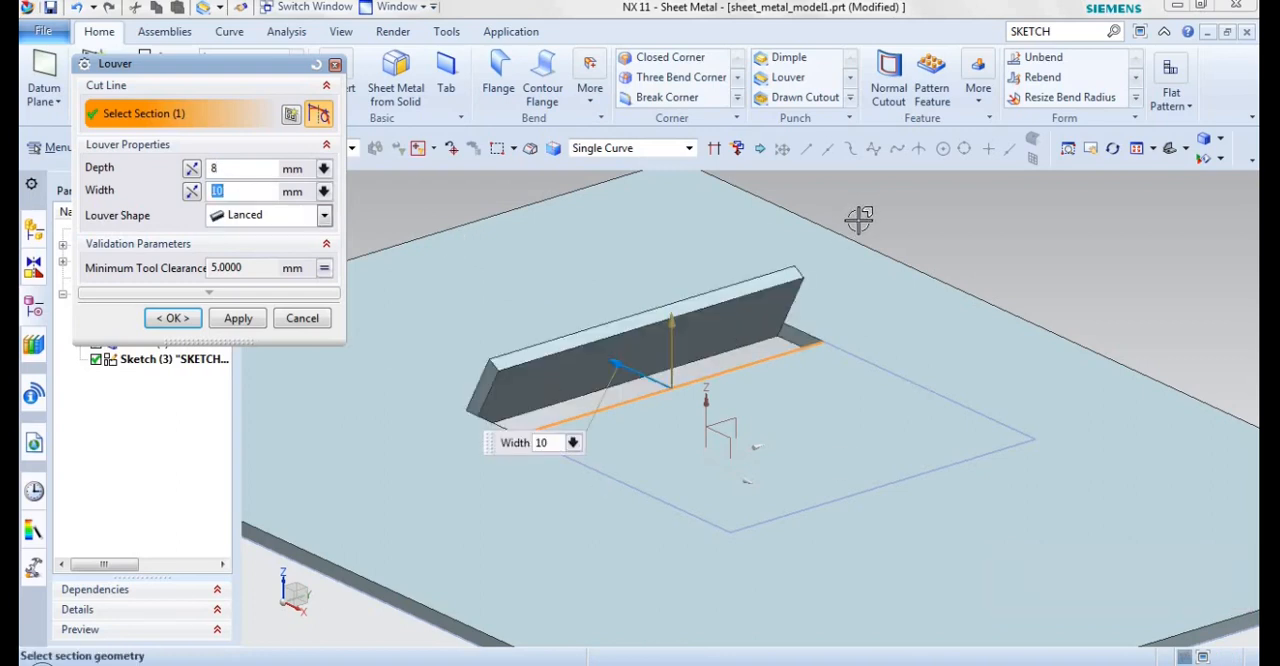
Step: Change the louver shape to Formed
middle_click_drag(888, 216, 893, 226)
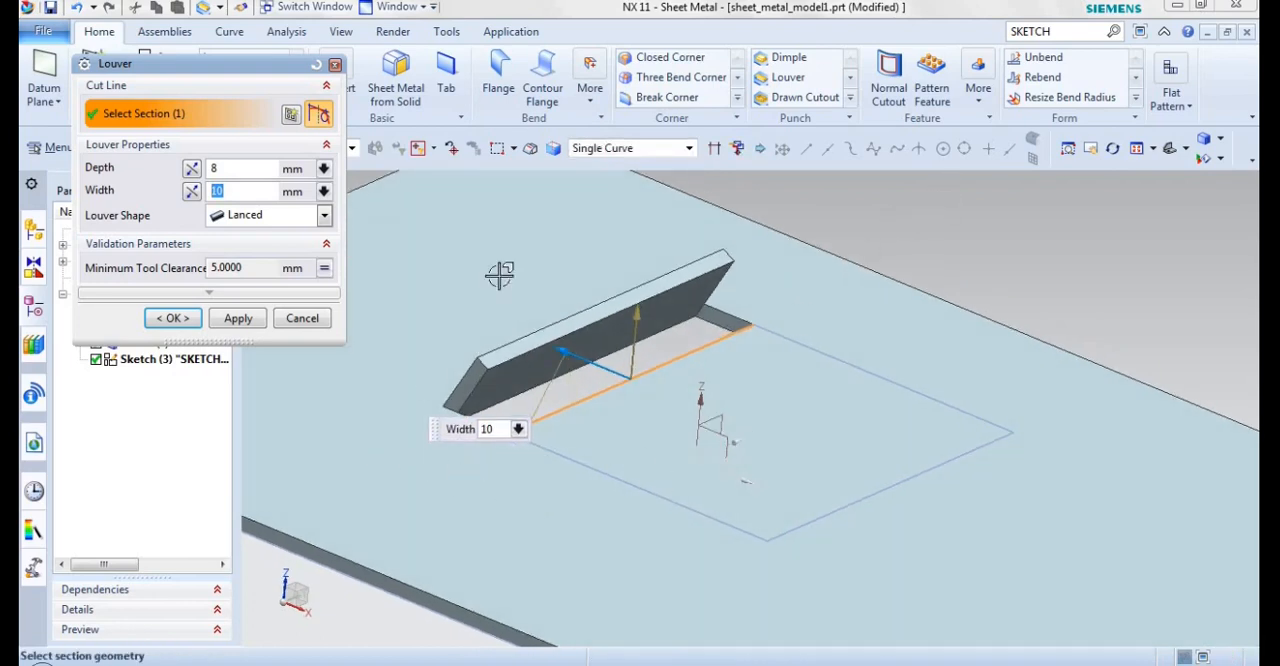
left_click(228, 224)
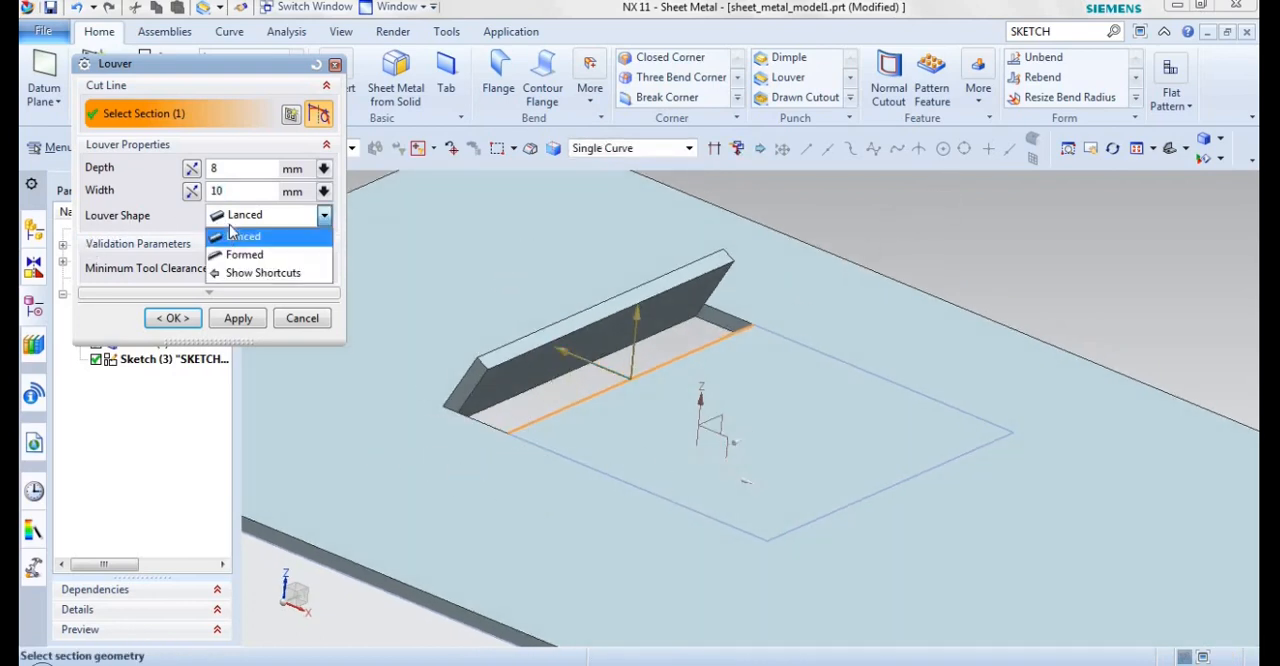
left_click(237, 257)
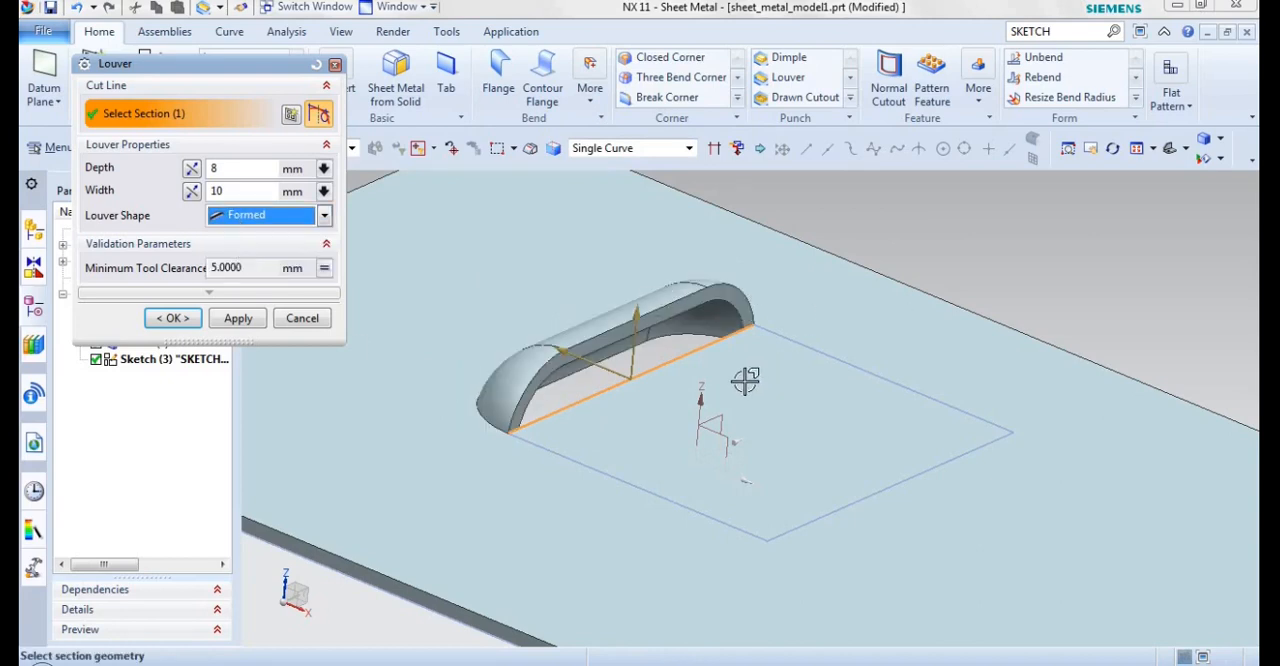
Step: Flip the louver's depth downward and its width toward the inside of the rectangle, and create the louver
left_click(192, 180)
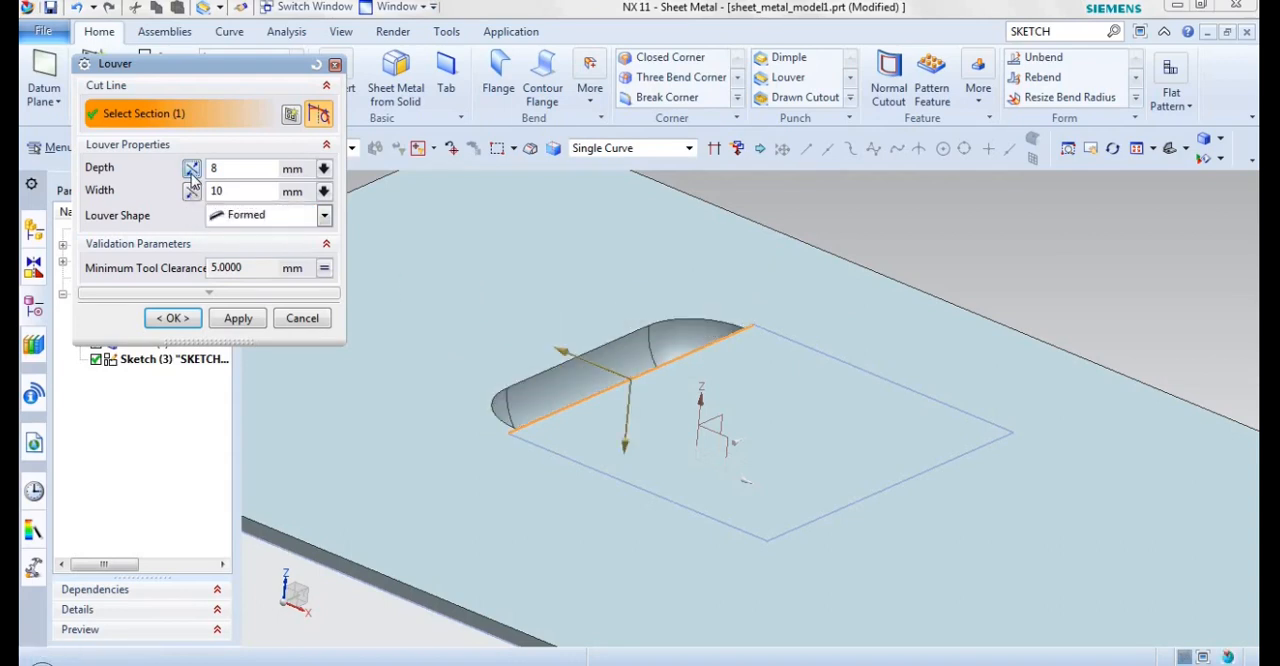
left_click(193, 180)
left_click(192, 172)
left_click(193, 192)
left_click(192, 191)
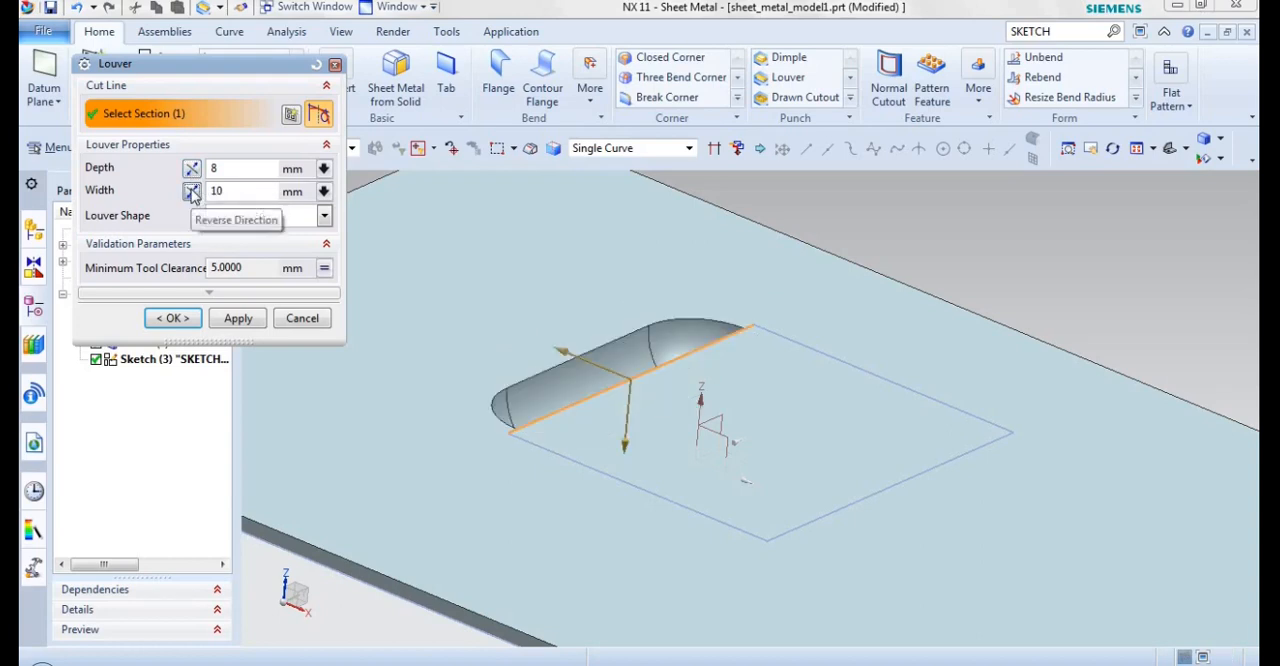
left_click(192, 191)
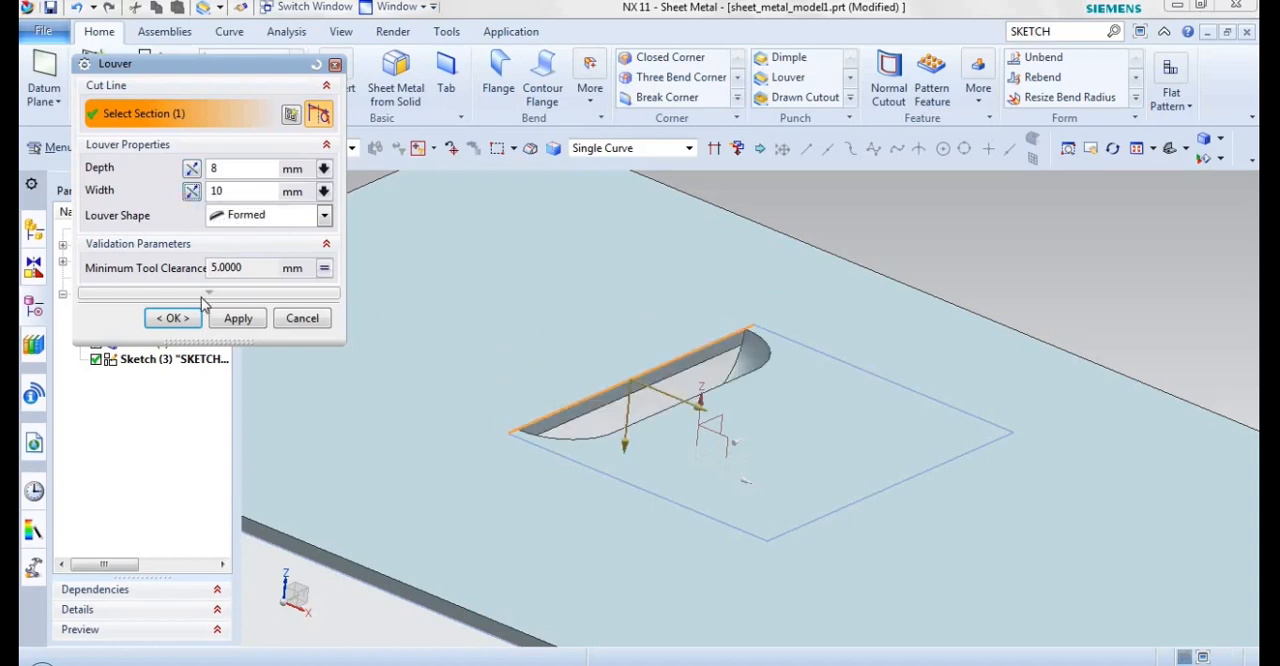
left_click(172, 318)
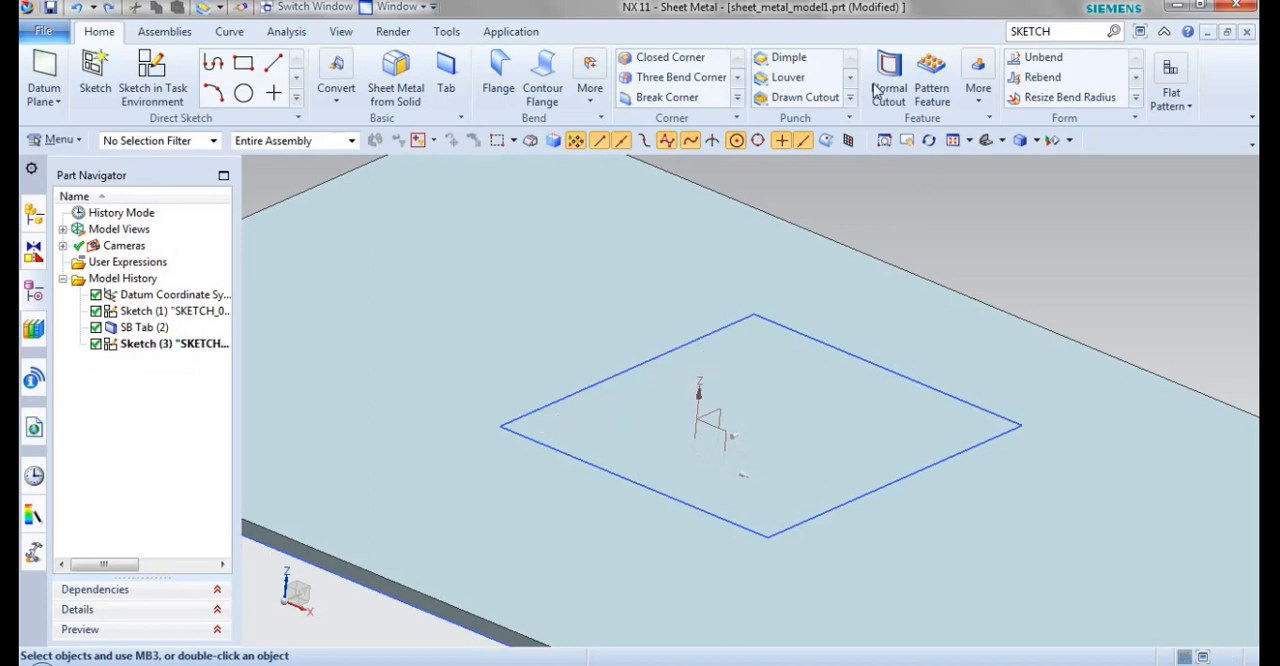
Step: Create an upward drawn cutout 15 mm deep from the sketched rectangle, trying the reversed depth direction too, and undo the feature
left_click(813, 97)
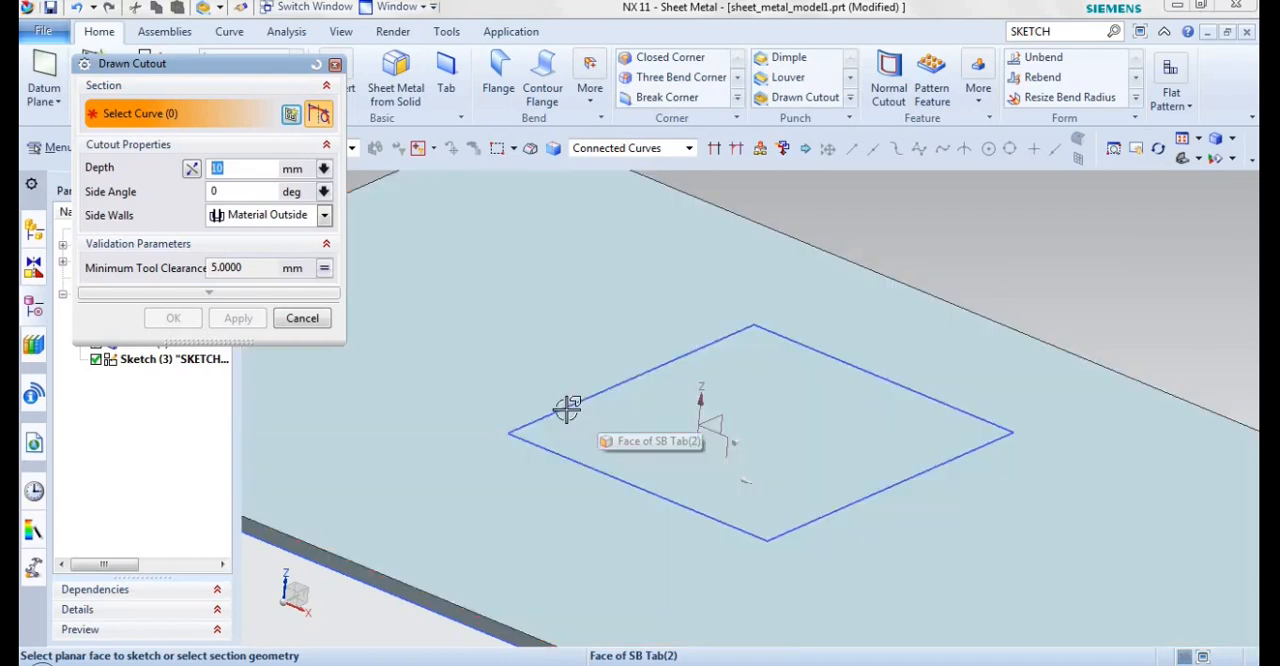
left_click(567, 410)
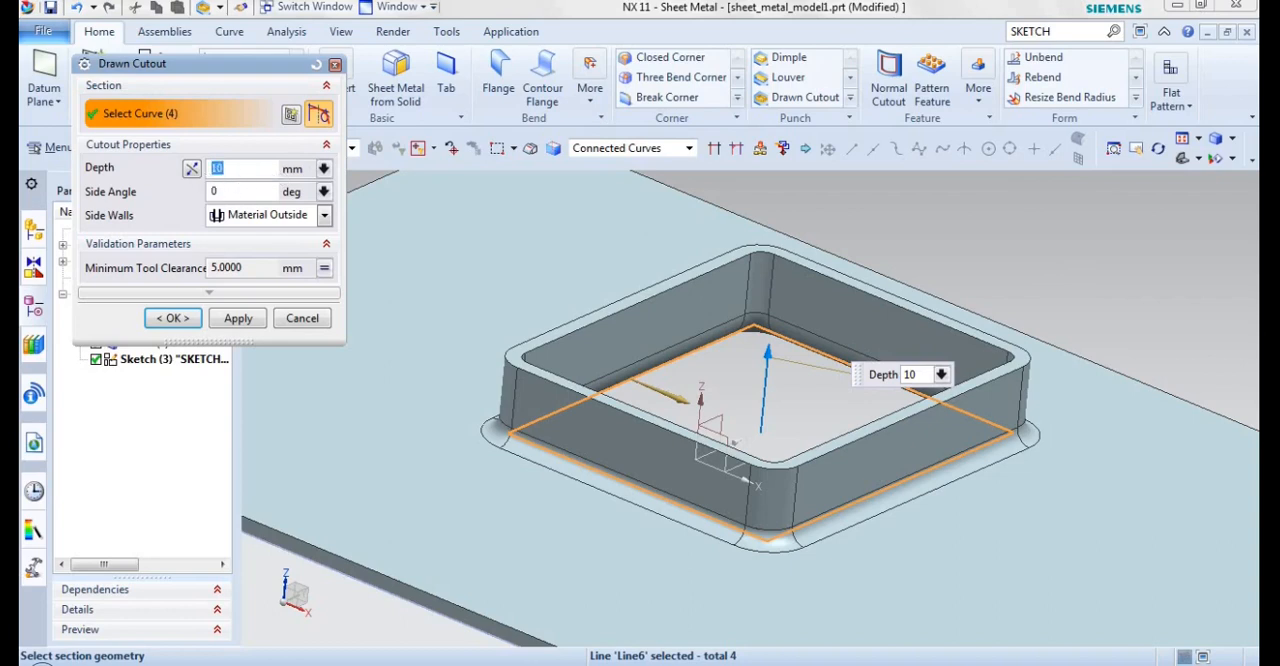
left_click(191, 169)
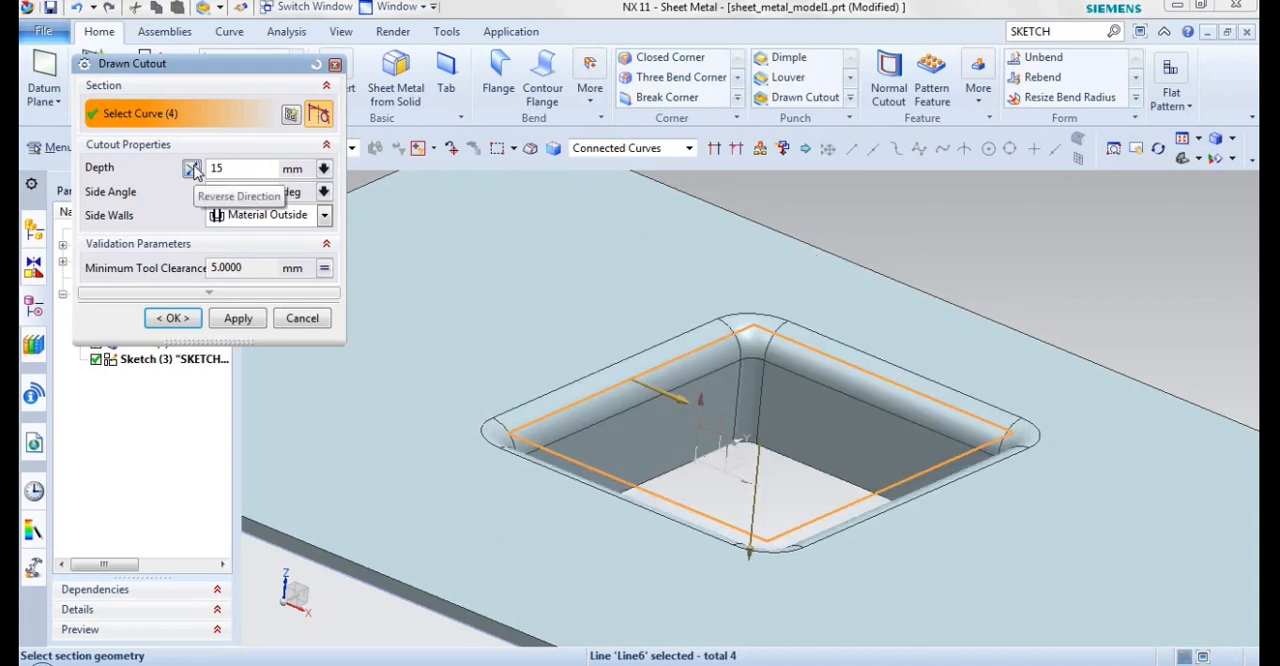
left_click(191, 168)
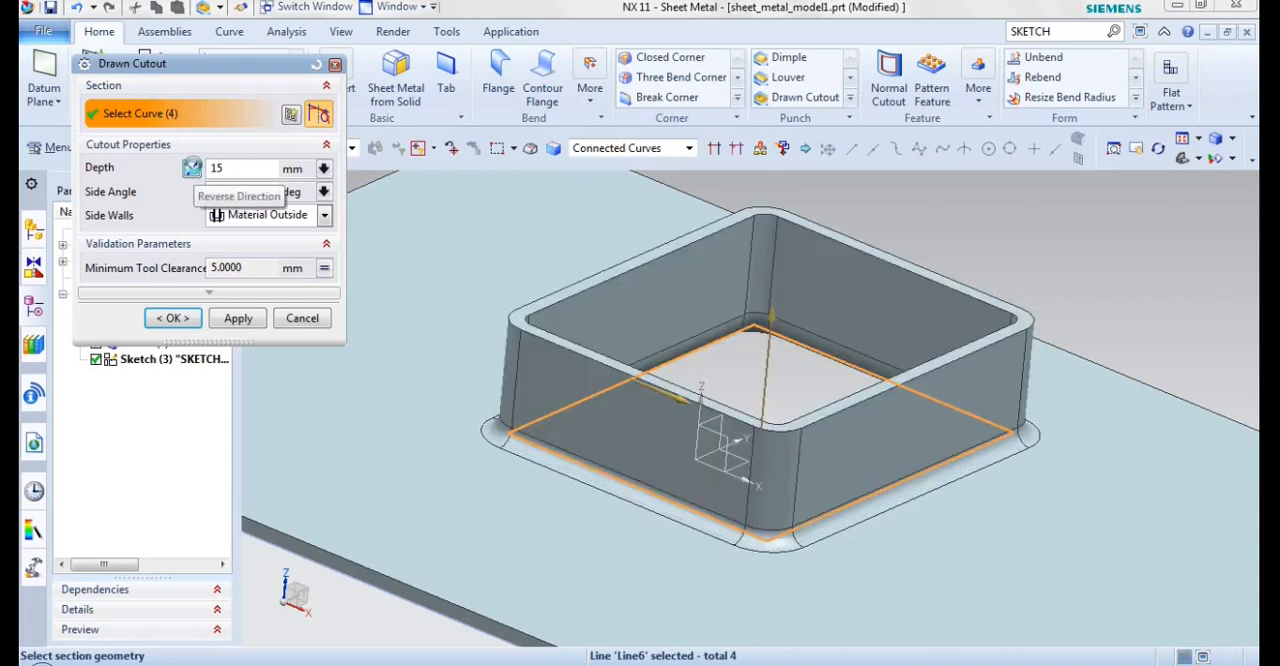
left_click(192, 169)
left_click(192, 169)
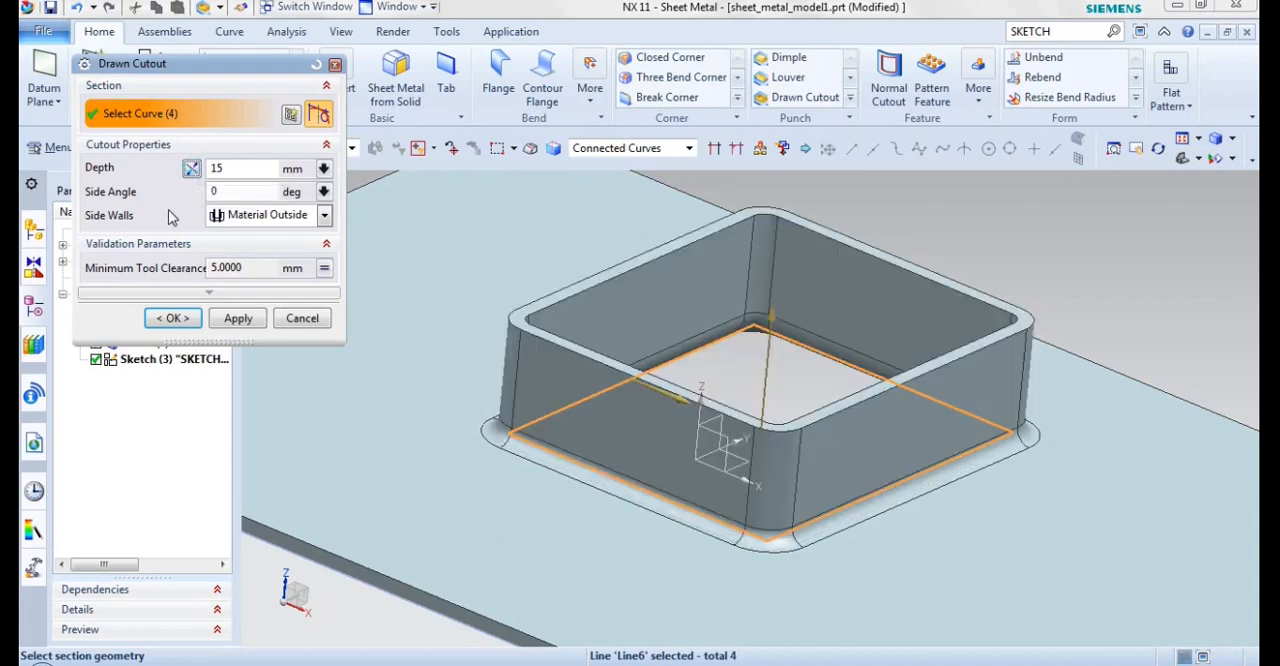
left_click(172, 318)
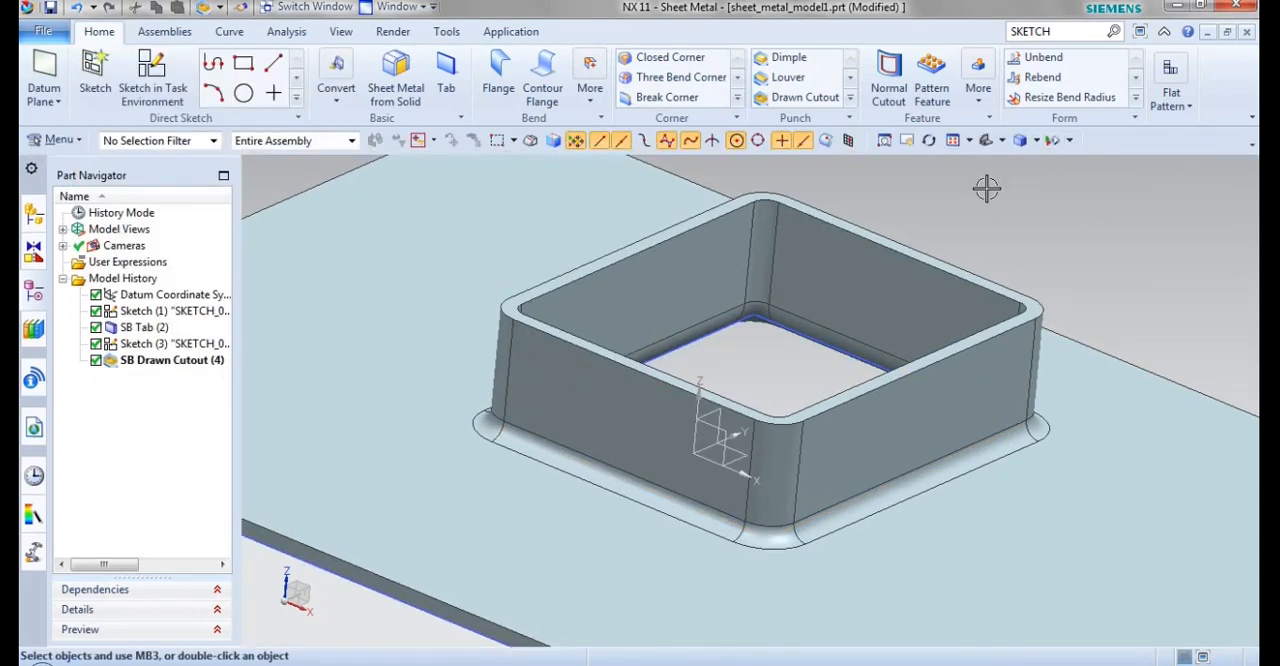
key("ctrl+z")
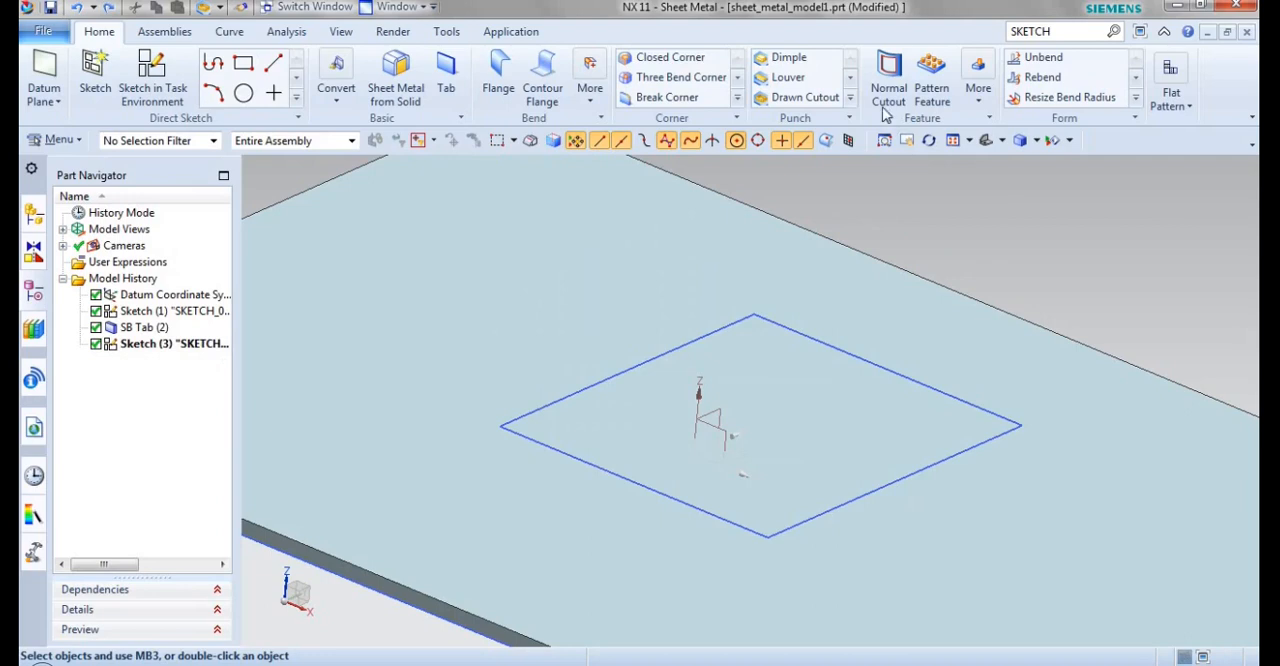
Step: Create a normal cutout 5 mm deep from the sketched rectangle using the Thickness cut method, and undo it
left_click(886, 106)
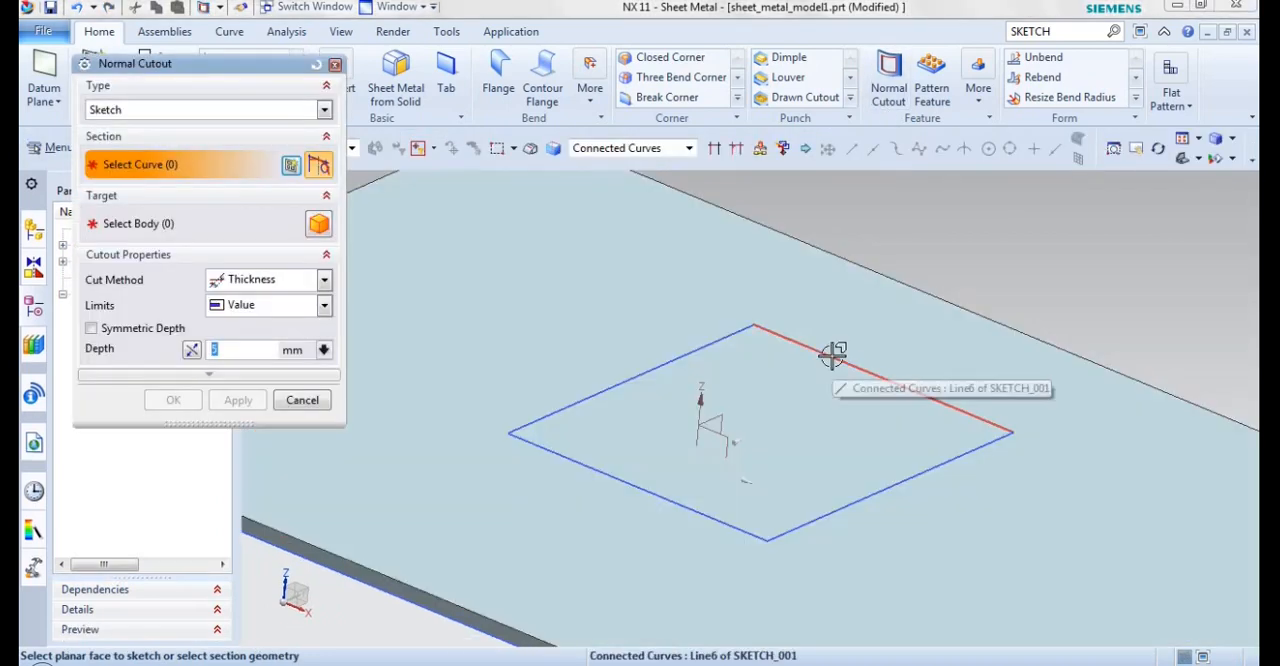
left_click(833, 355)
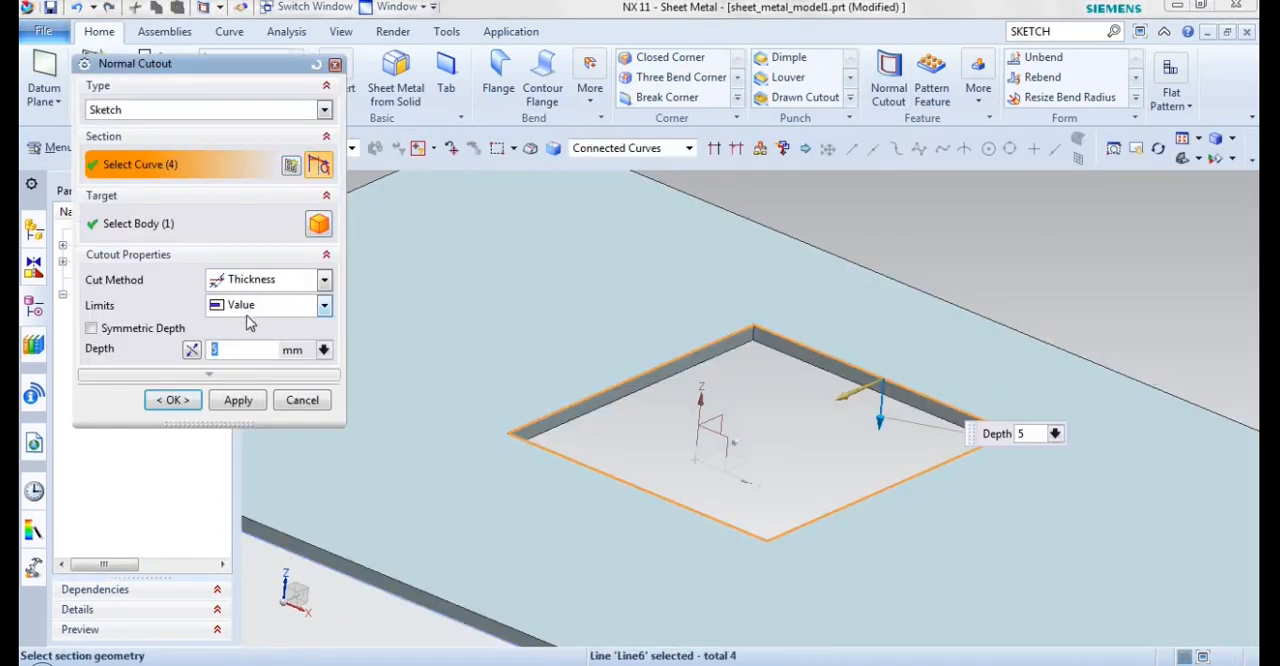
middle_click(908, 416)
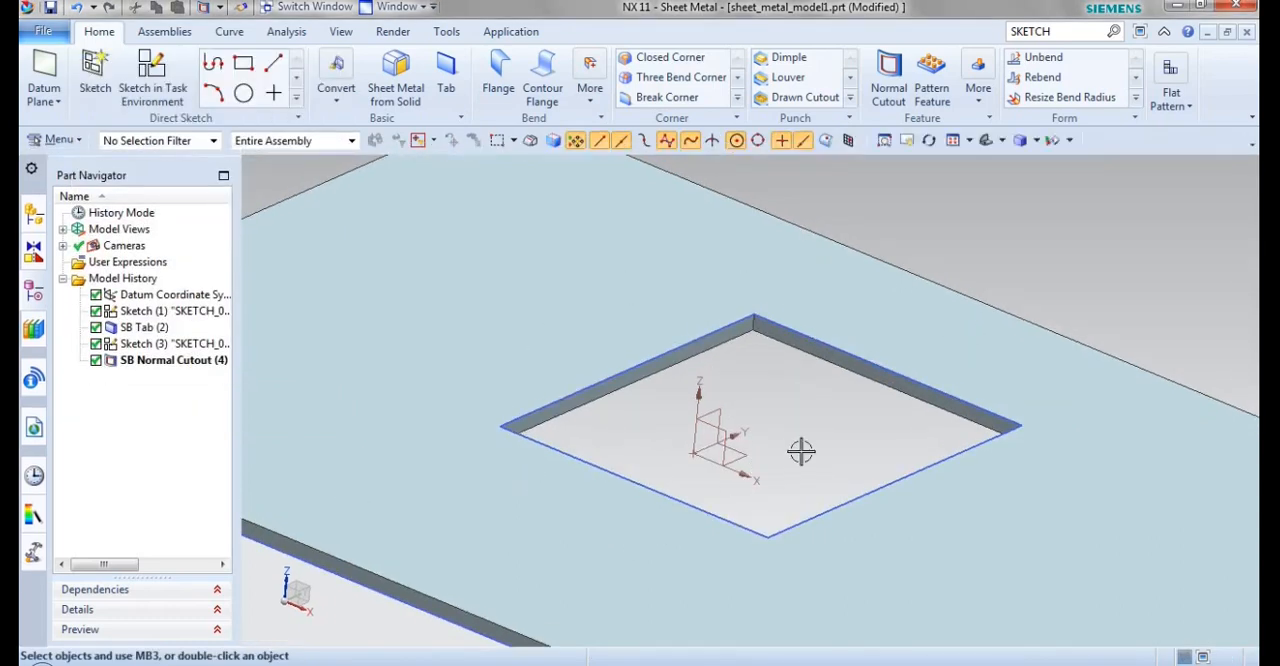
key("ctrl+f")
left_click(851, 101)
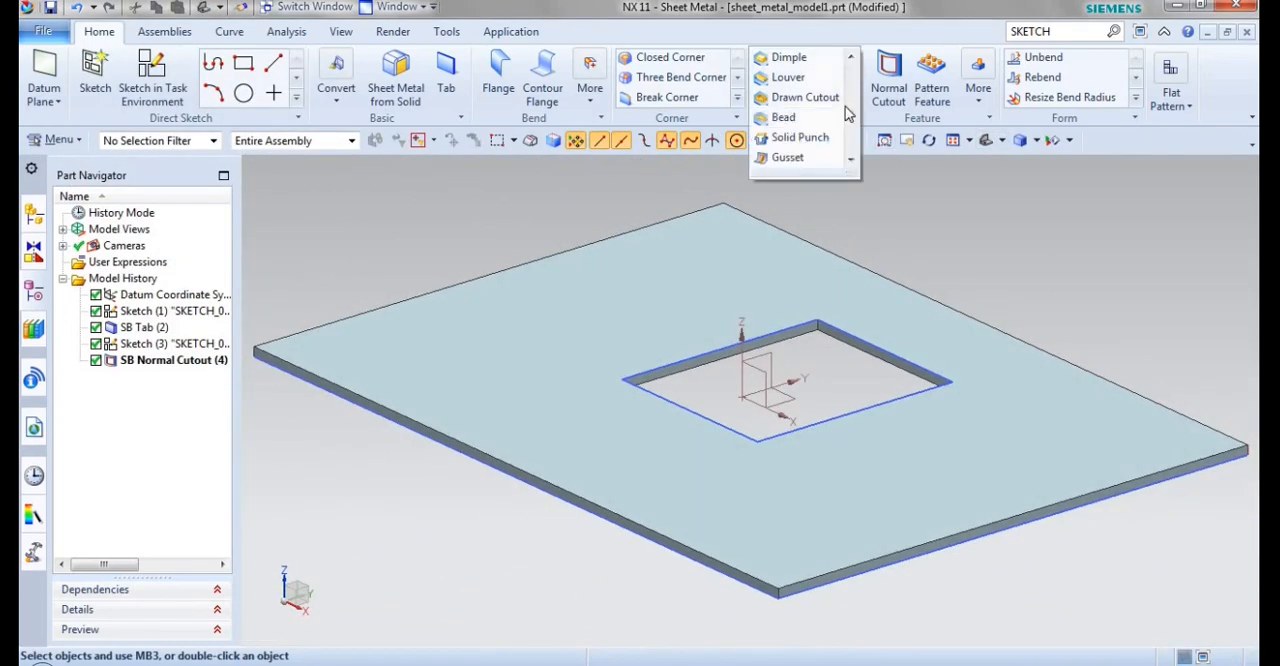
key("ctrl+z")
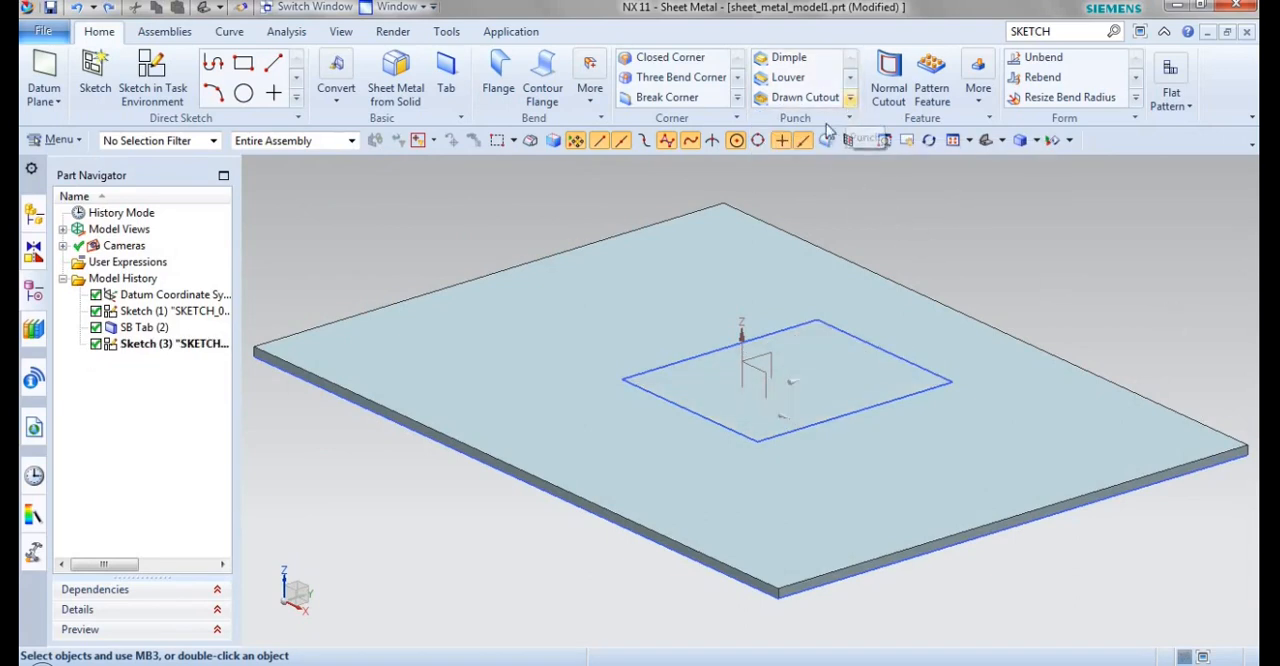
Step: Set up a circular bead along the back-left edge of the sketched rectangle, selected as a single curve
left_click(850, 98)
left_click(785, 121)
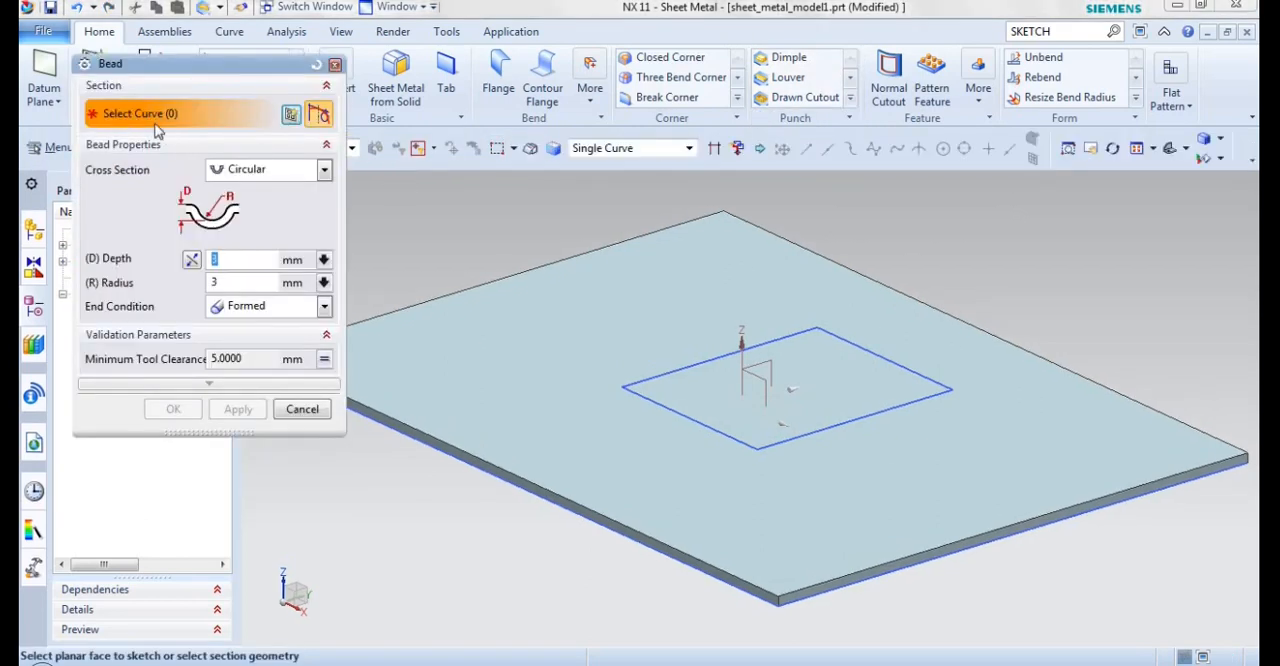
left_click(592, 150)
left_click(597, 168)
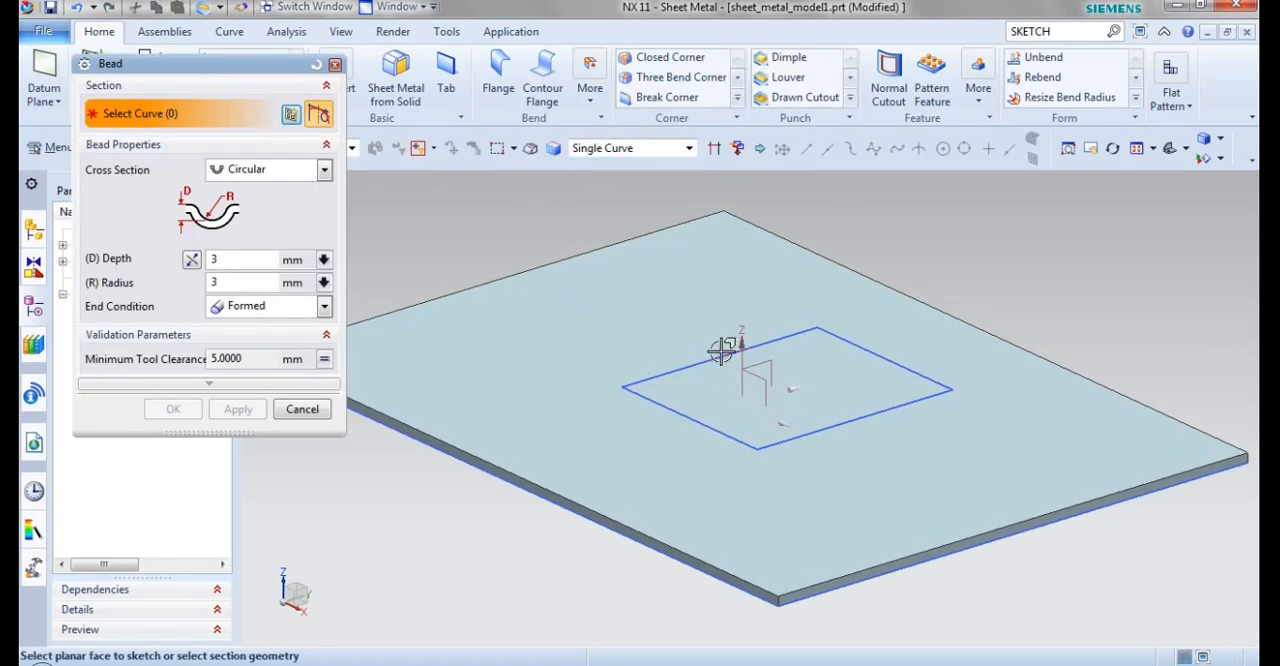
left_click(708, 361)
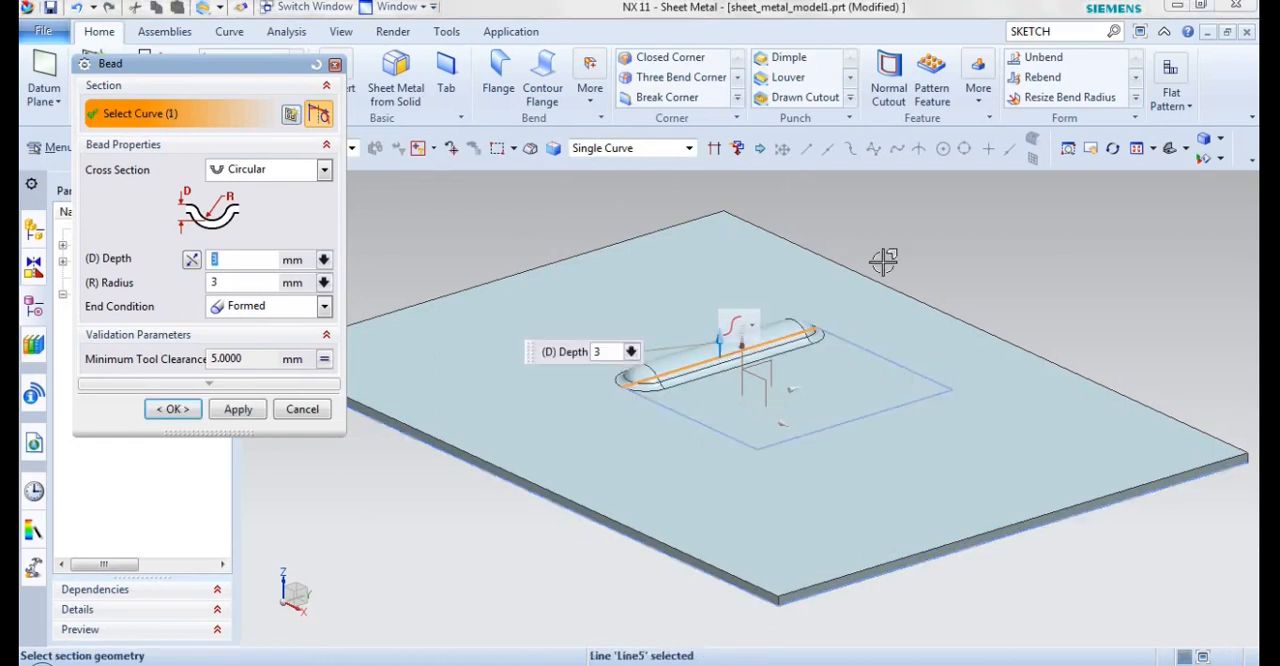
Step: Try a bead depth of 4 mm, and set the depth back to 3 mm with a 3 mm radius
scroll(886, 263, "up", 1)
scroll(500, 502, "up", 1)
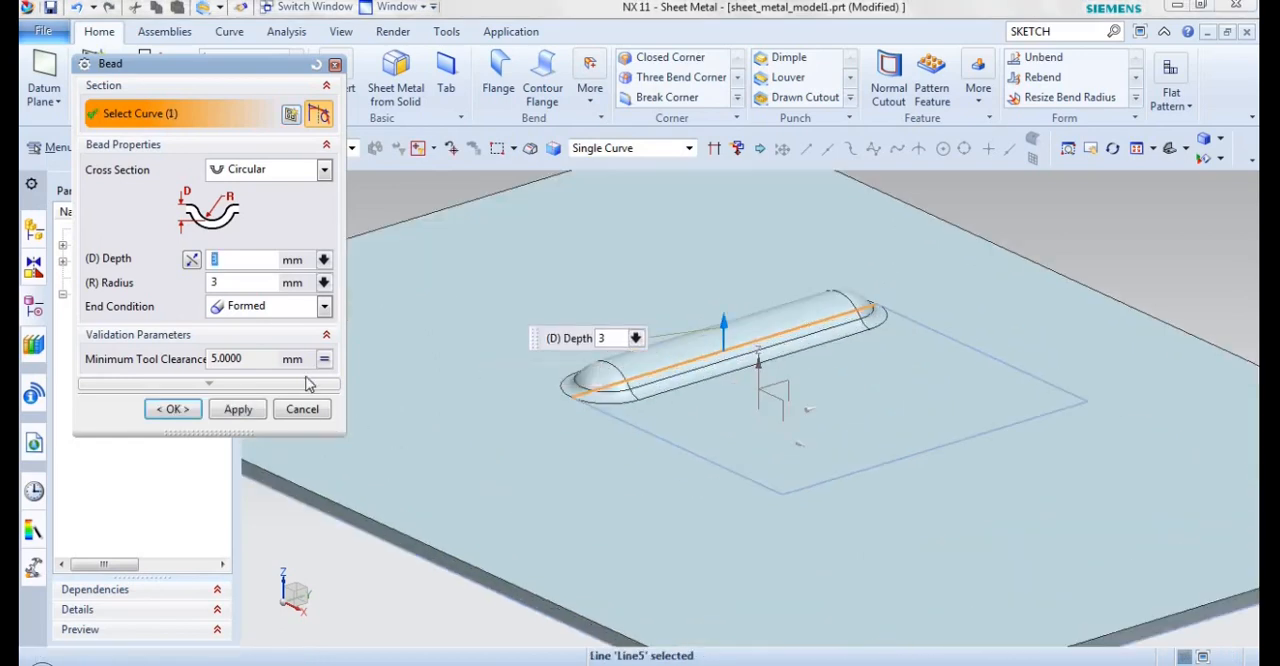
type("4")
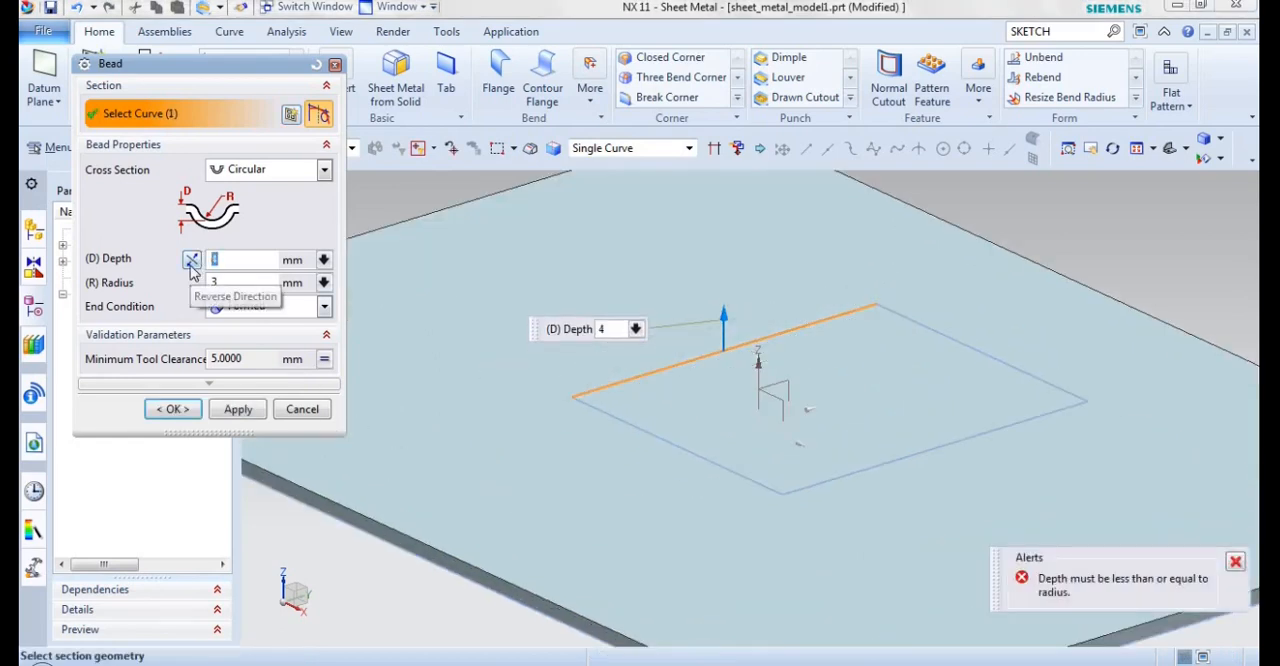
type("3")
left_click(240, 280)
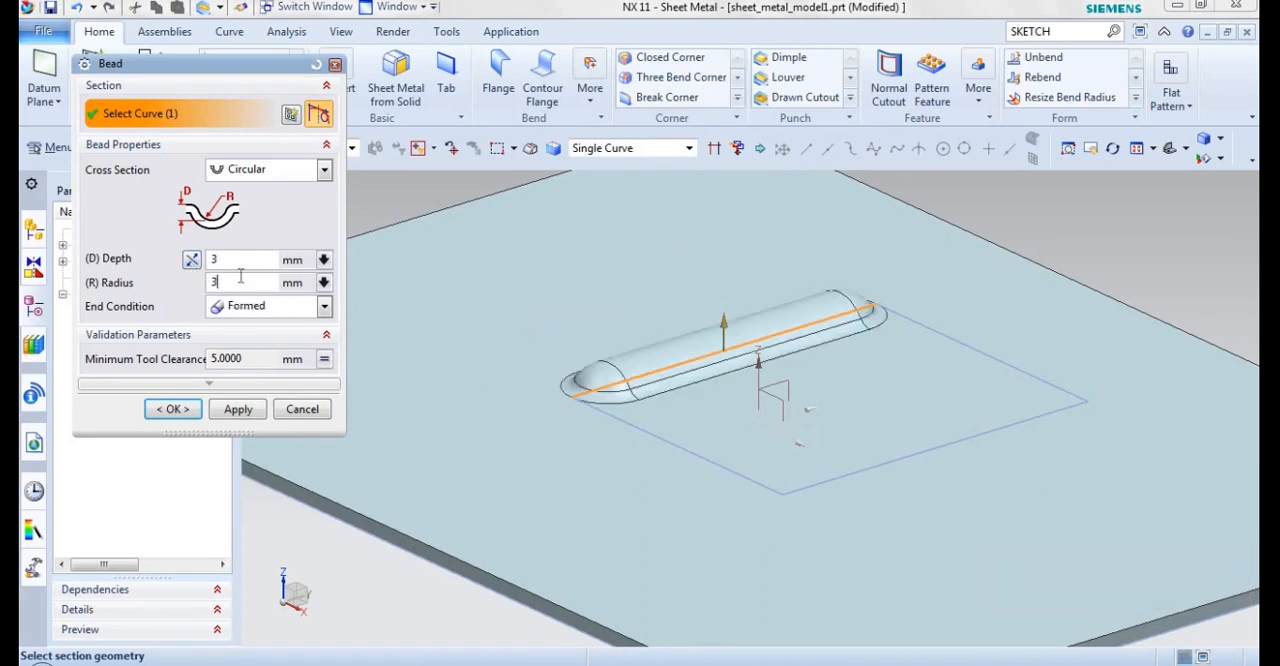
key("Tab")
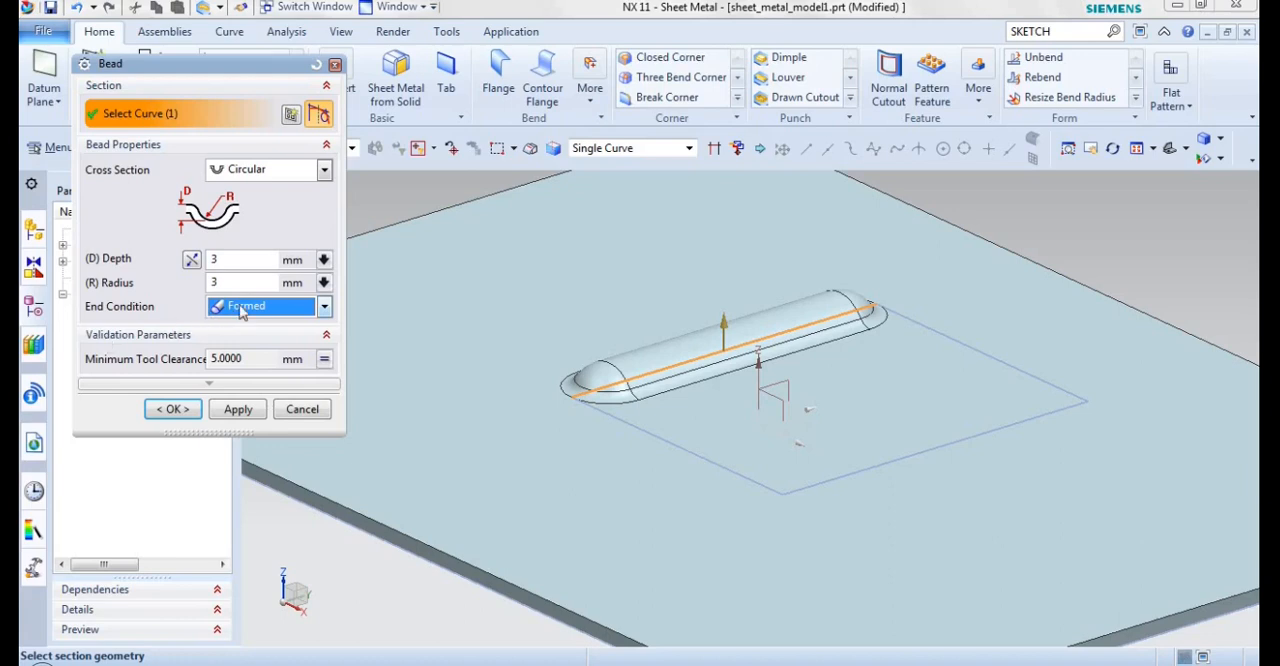
Step: Try the Lanced and Punched end conditions on the bead and inspect its end in the preview
left_click(241, 309)
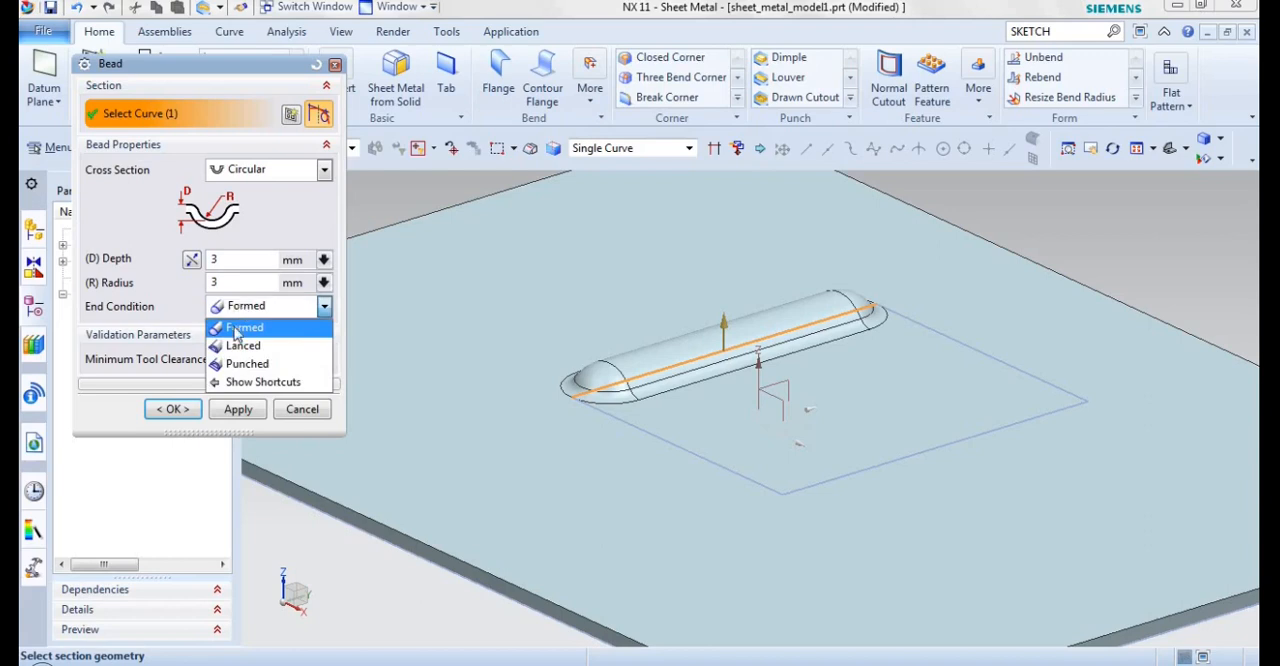
left_click(241, 346)
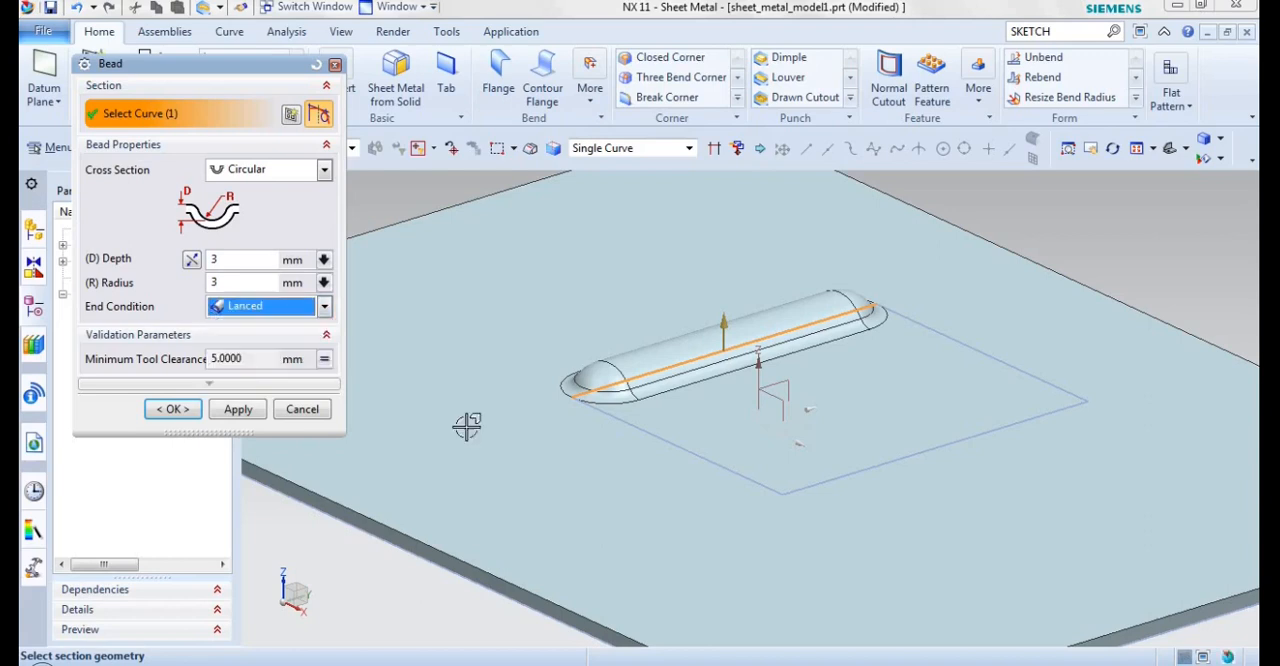
left_click(301, 310)
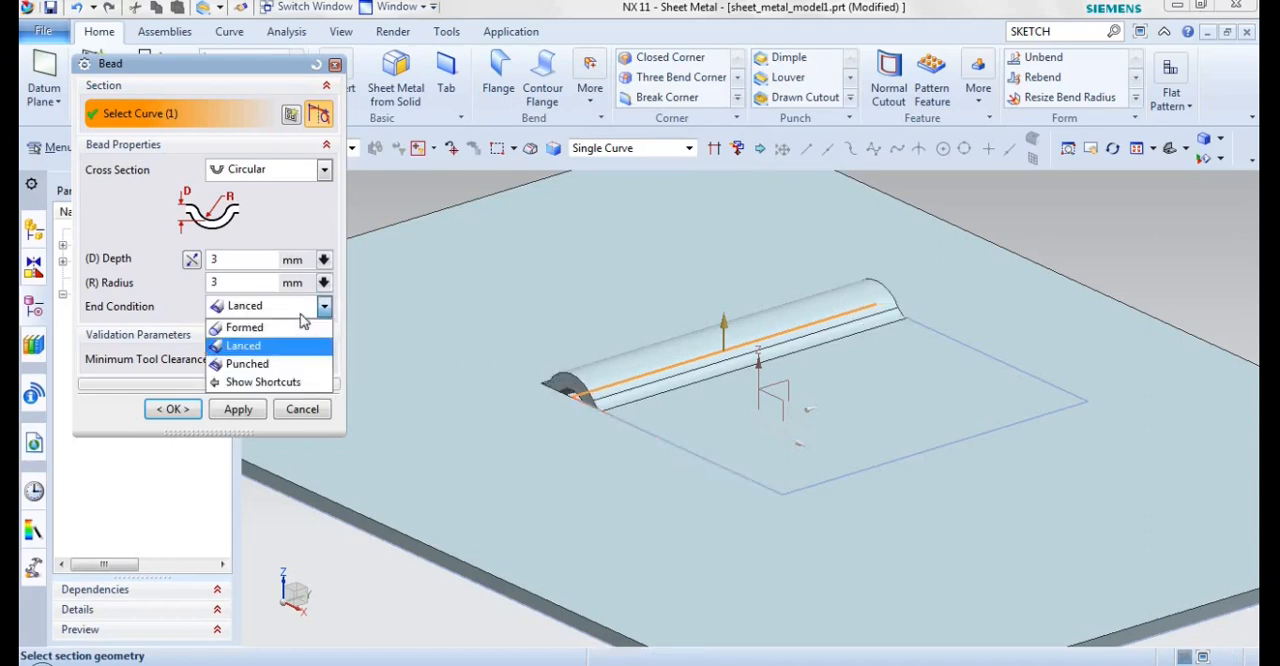
left_click(245, 366)
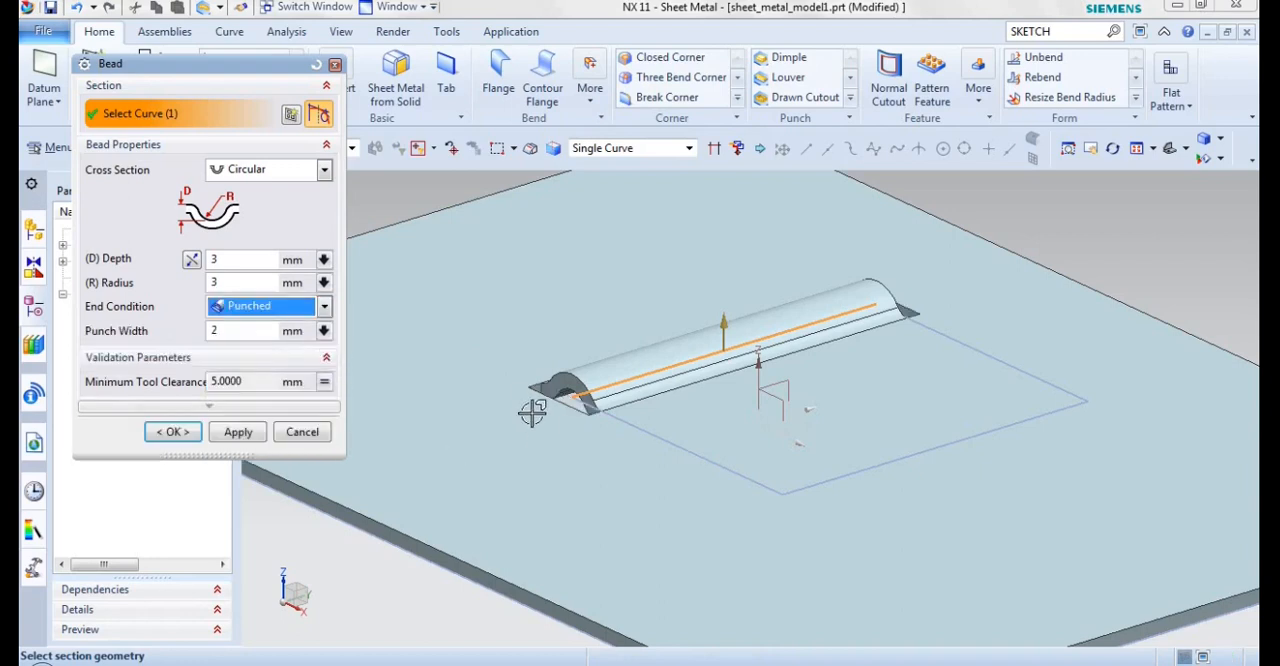
scroll(530, 370, "up", 3)
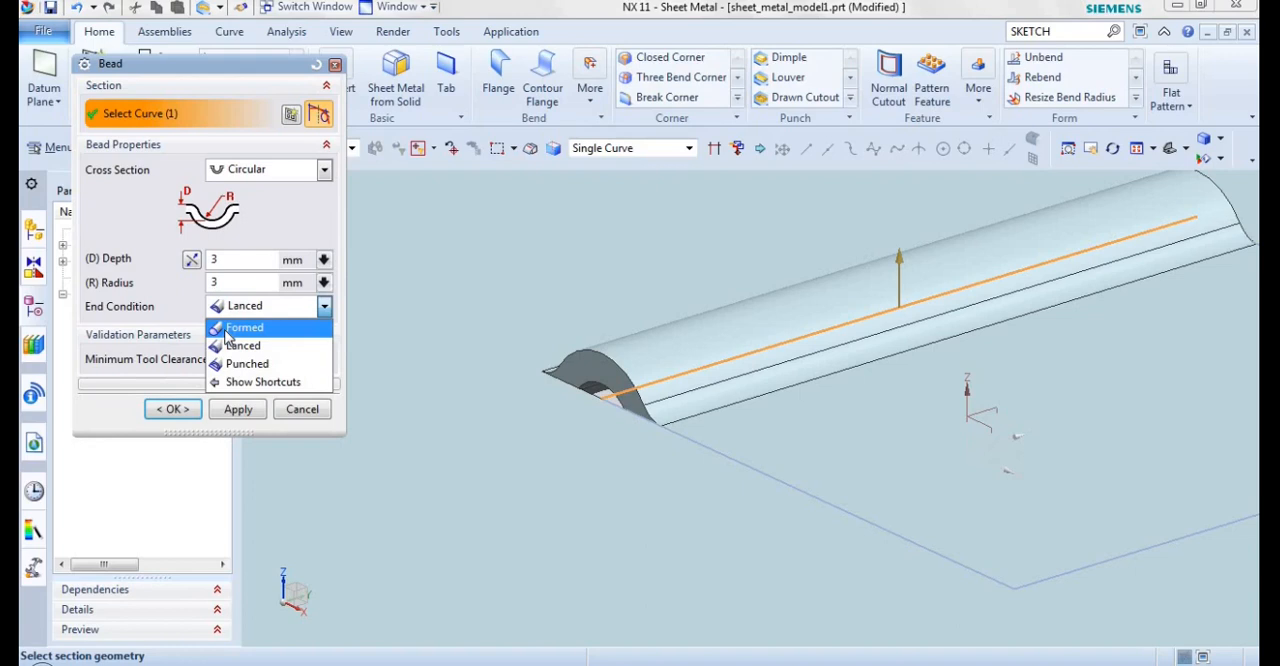
Step: Set the bead's end condition to Formed and create the bead
left_click(240, 328)
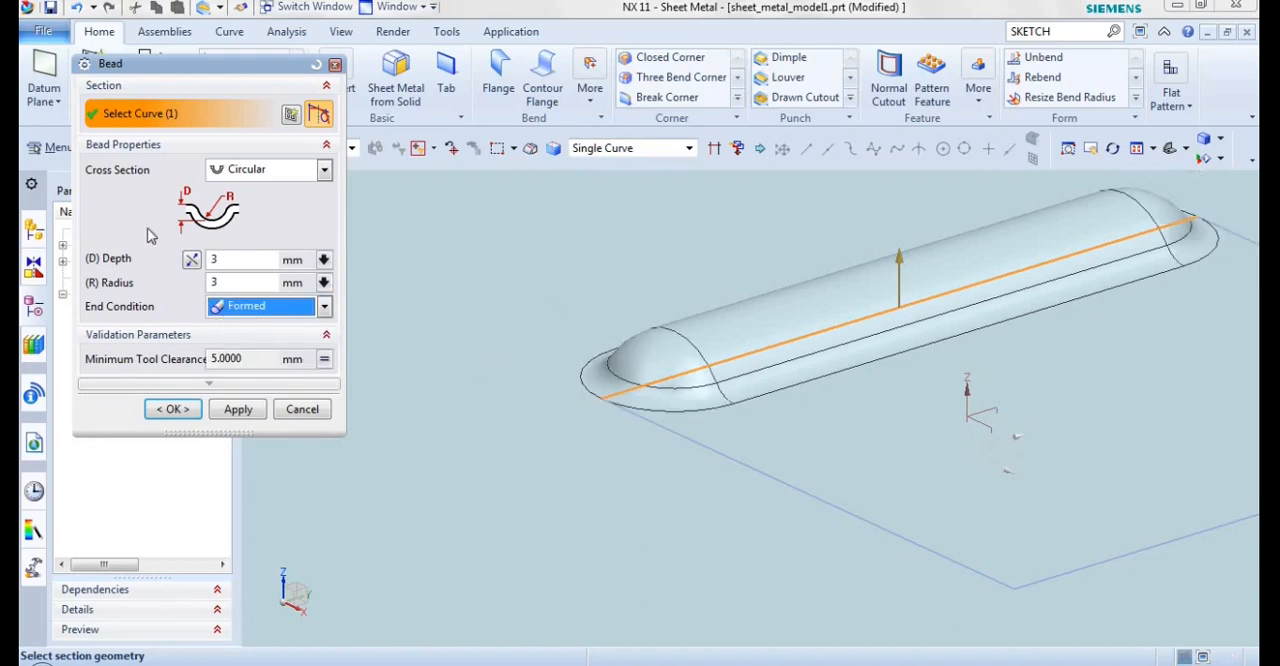
left_click(155, 407)
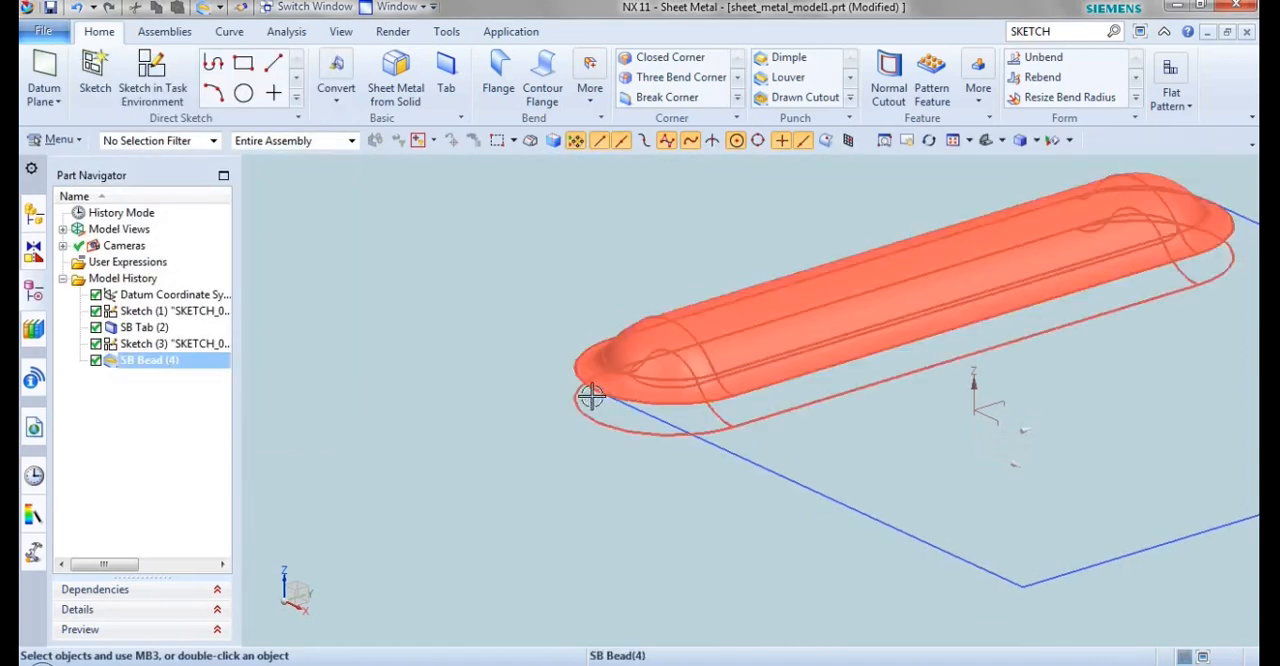
scroll(548, 416, "down", 3)
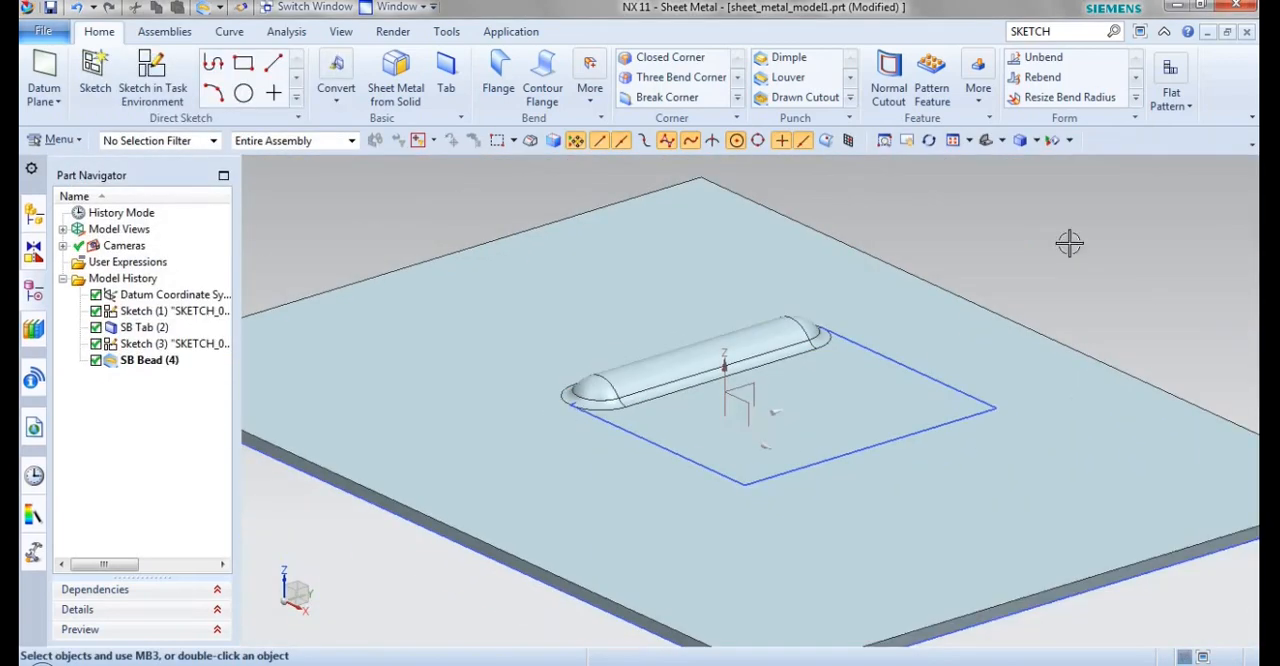